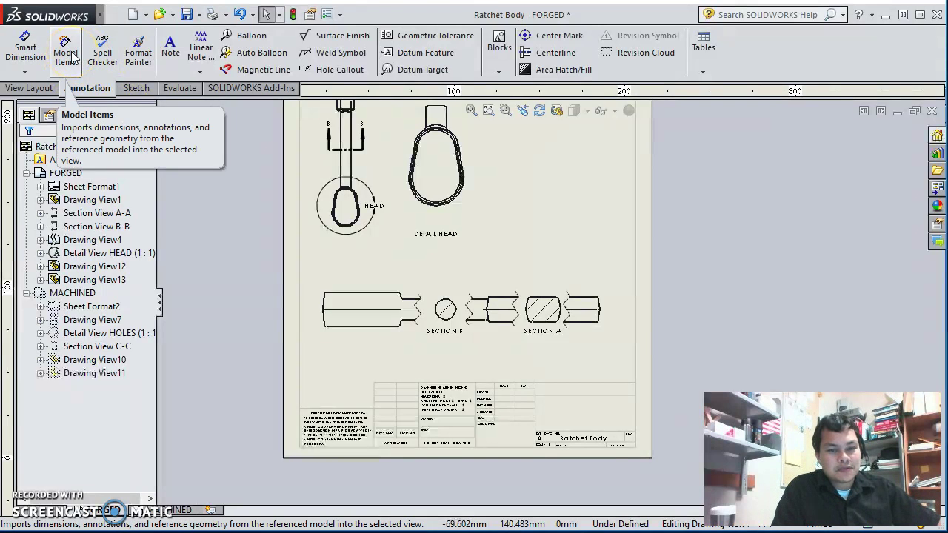
left_click(333, 167)
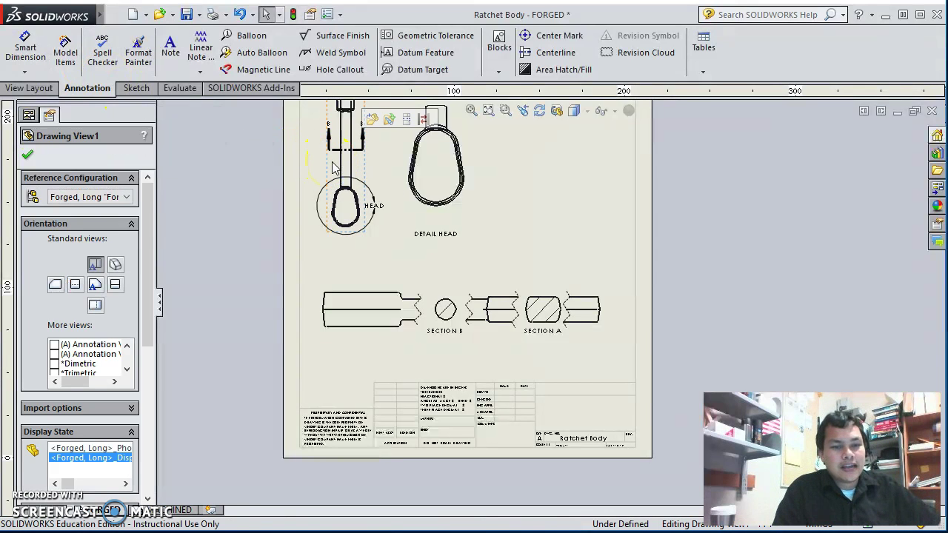
left_click(63, 52)
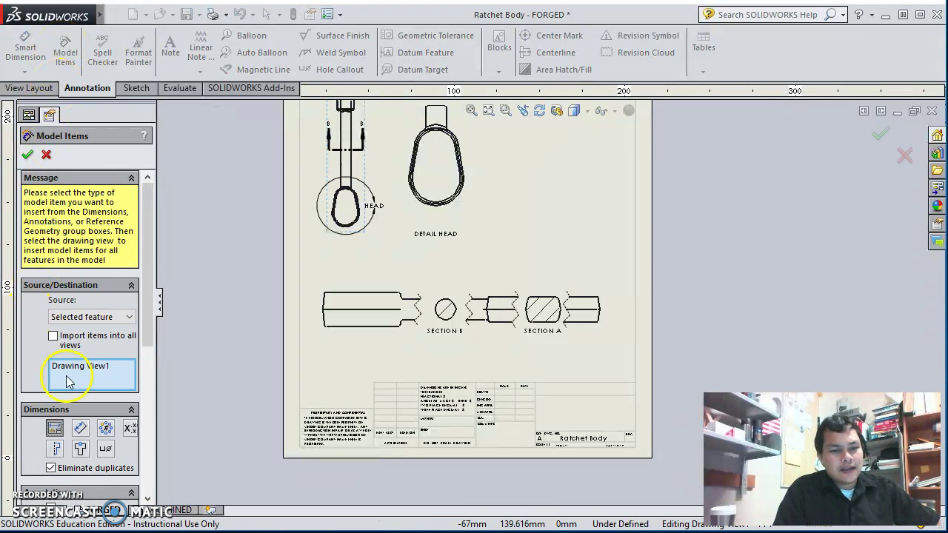
left_click_drag(148, 311, 128, 392)
left_click_drag(148, 302, 155, 213)
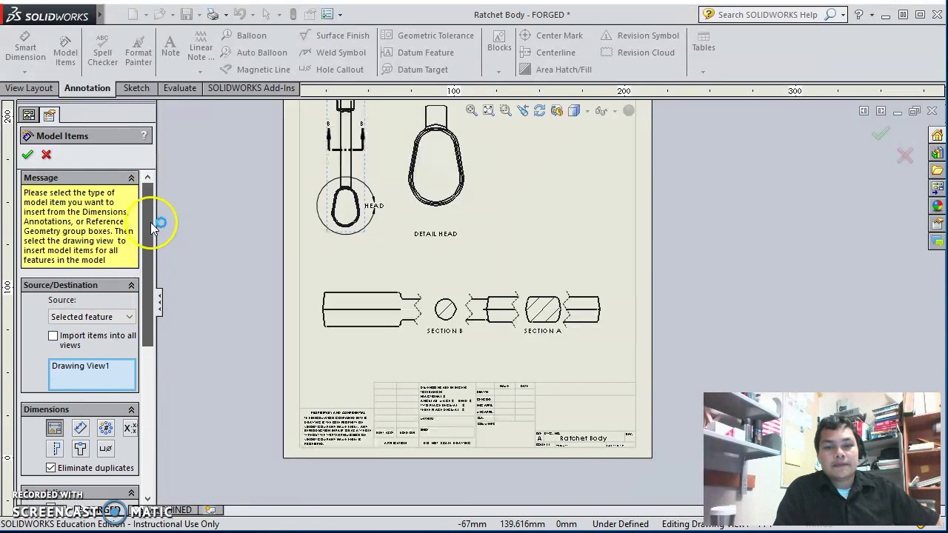
left_click(28, 157)
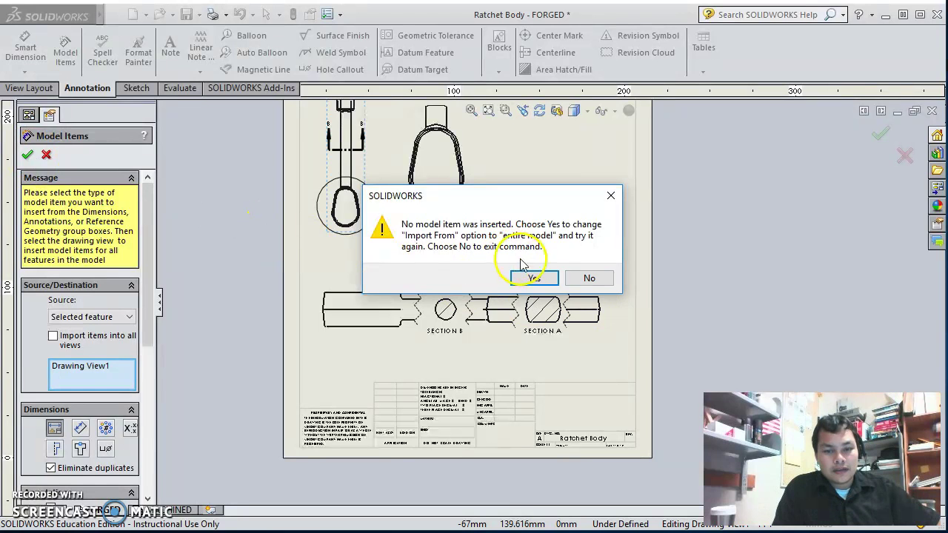
left_click(590, 277)
Step: Insert the model dimensions from the entire model into Drawing View1 with Model Items
scroll(349, 180, "up", 2)
scroll(476, 229, "down", 3)
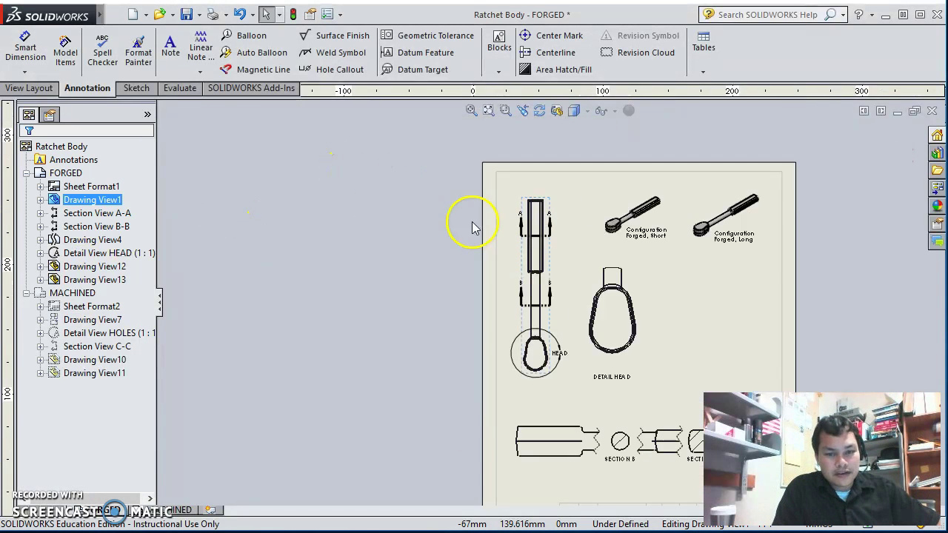
left_click(65, 52)
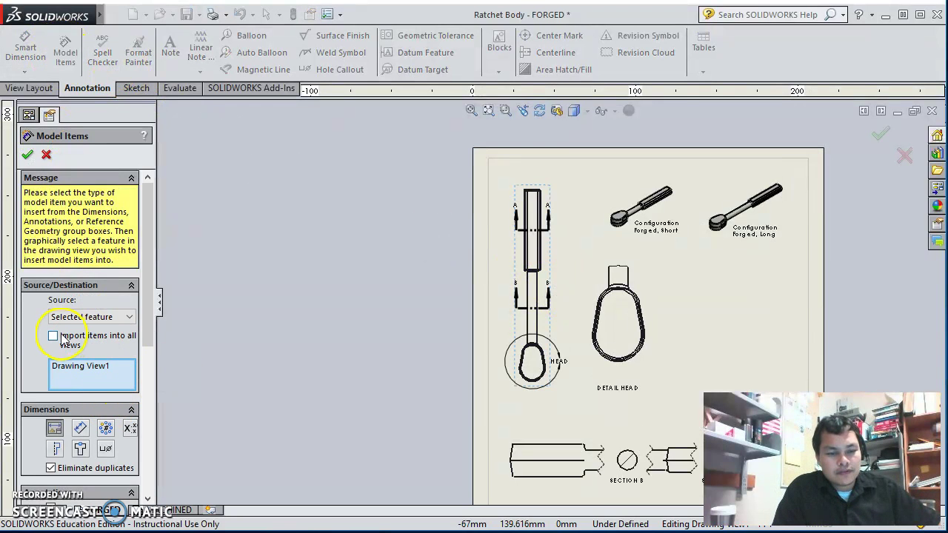
left_click(117, 319)
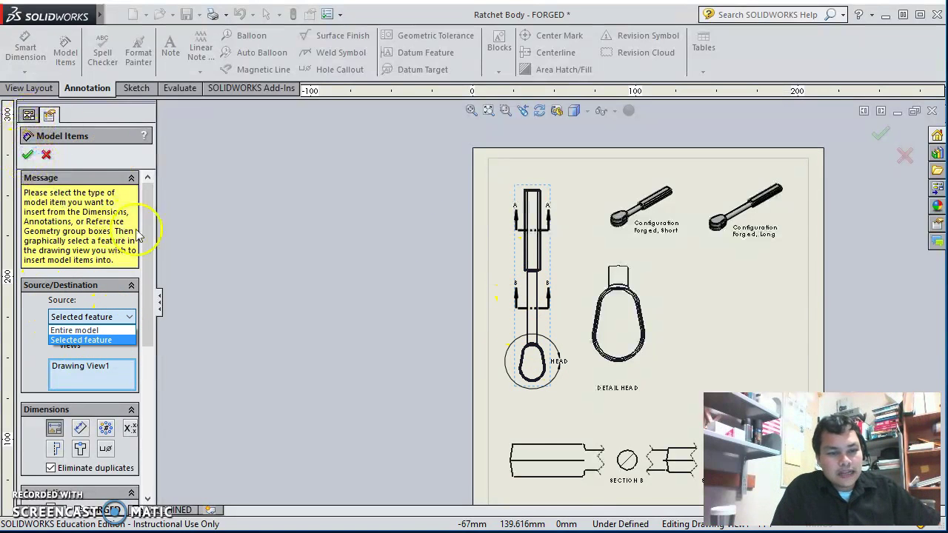
left_click(518, 250)
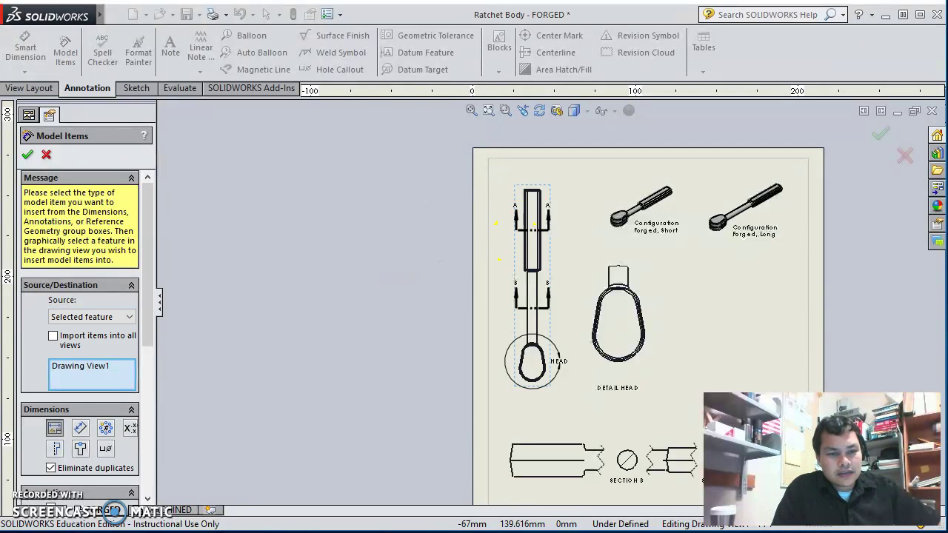
left_click(28, 157)
left_click(527, 278)
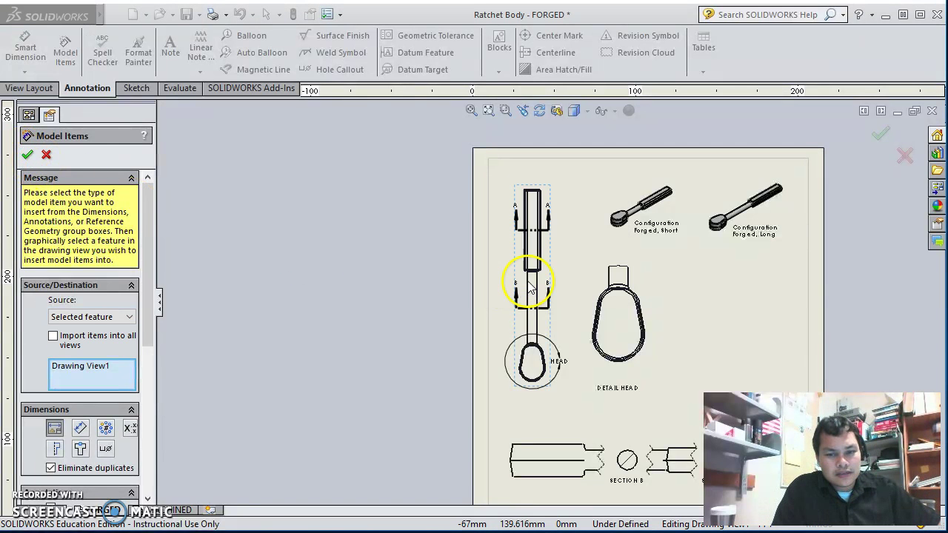
Step: Delete the 100 mm handle length dimension from the front view
scroll(552, 378, "down", 3)
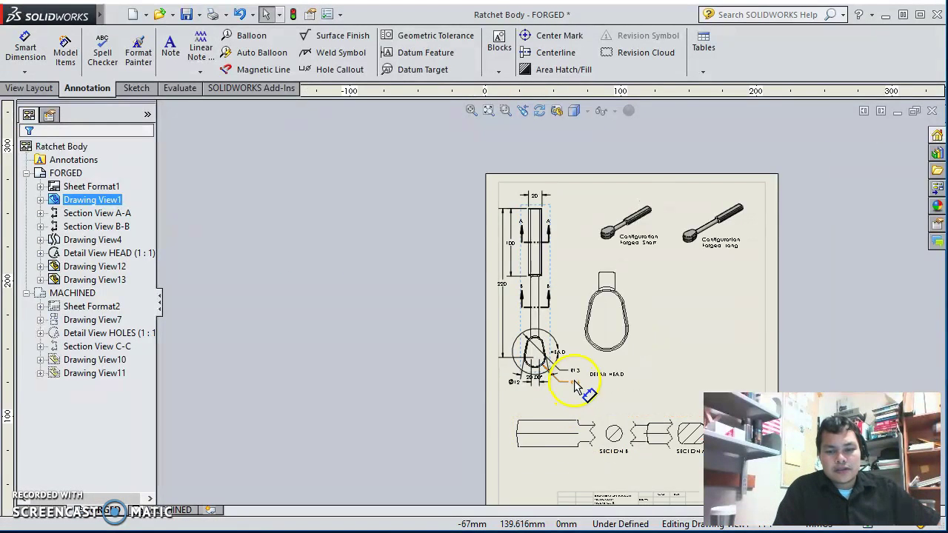
scroll(560, 355, "up", 4)
scroll(582, 358, "up", 2)
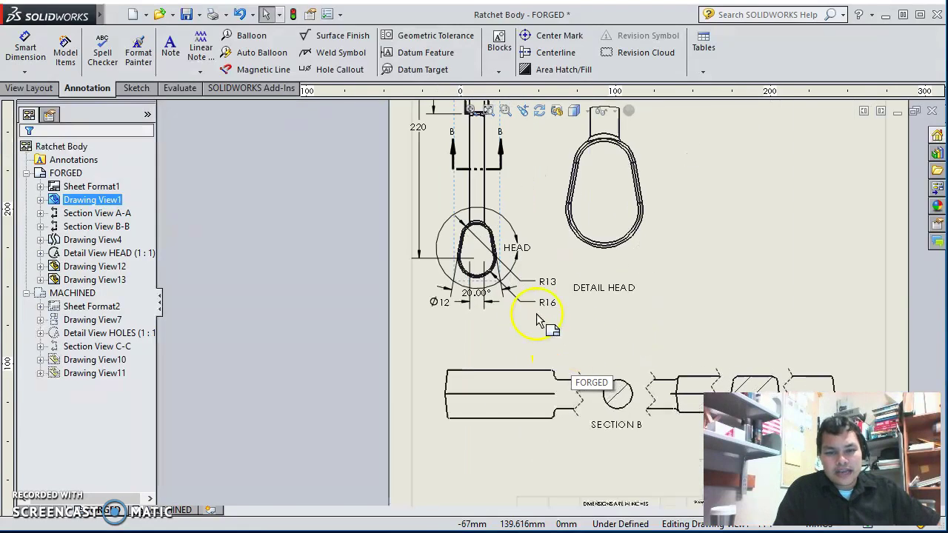
scroll(444, 190, "down", 3)
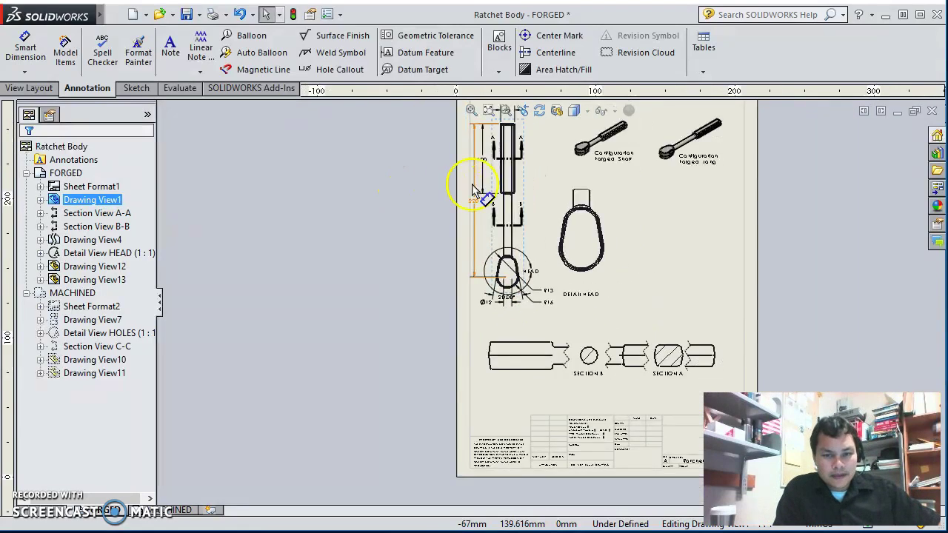
scroll(497, 222, "up", 3)
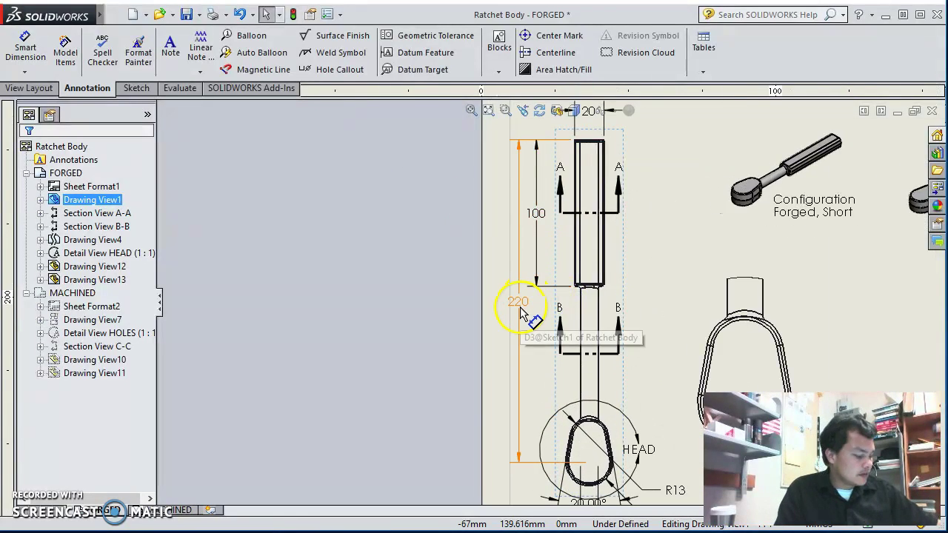
left_click(541, 231)
key("Delete")
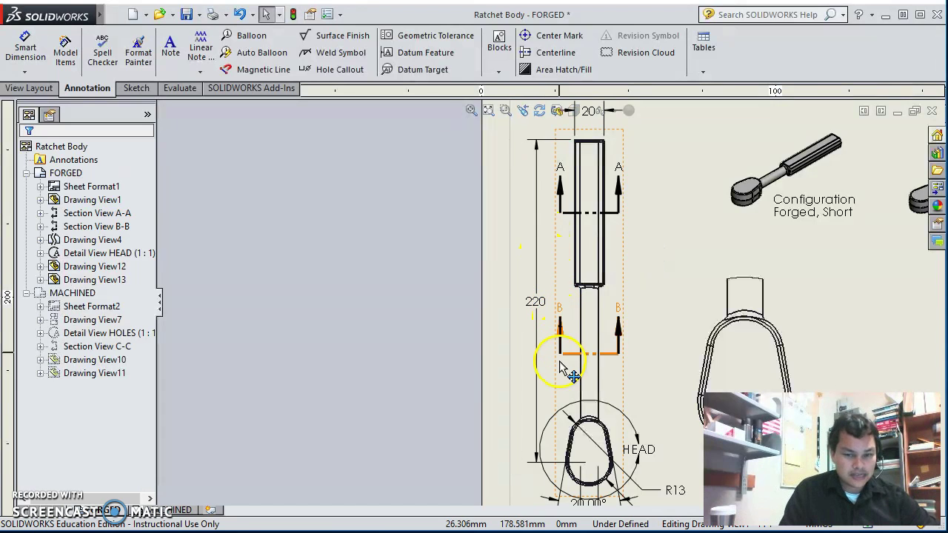
Step: Place the 20 mm handle width dimension beside the handle between the two section lines and flip its arrows outside
scroll(563, 359, "down", 4)
scroll(563, 296, "up", 4)
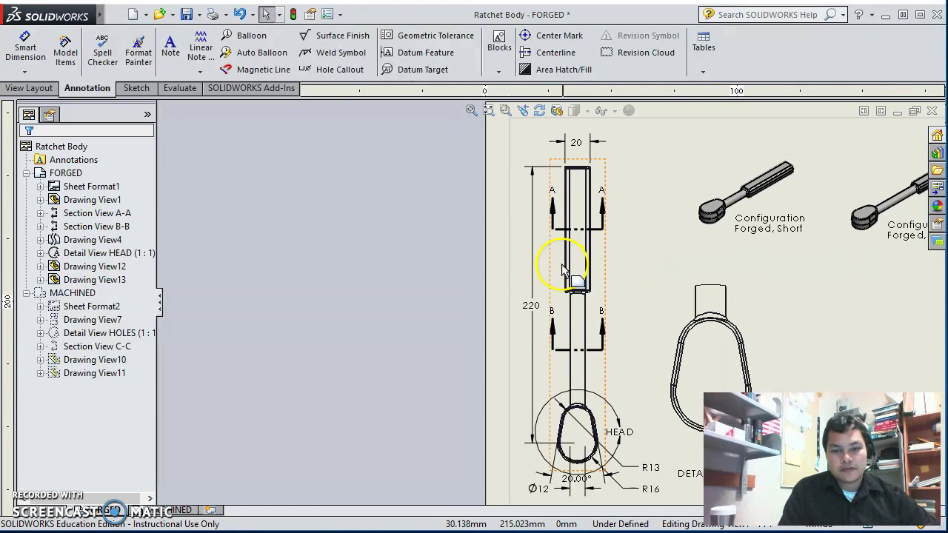
left_click_drag(581, 128, 621, 264)
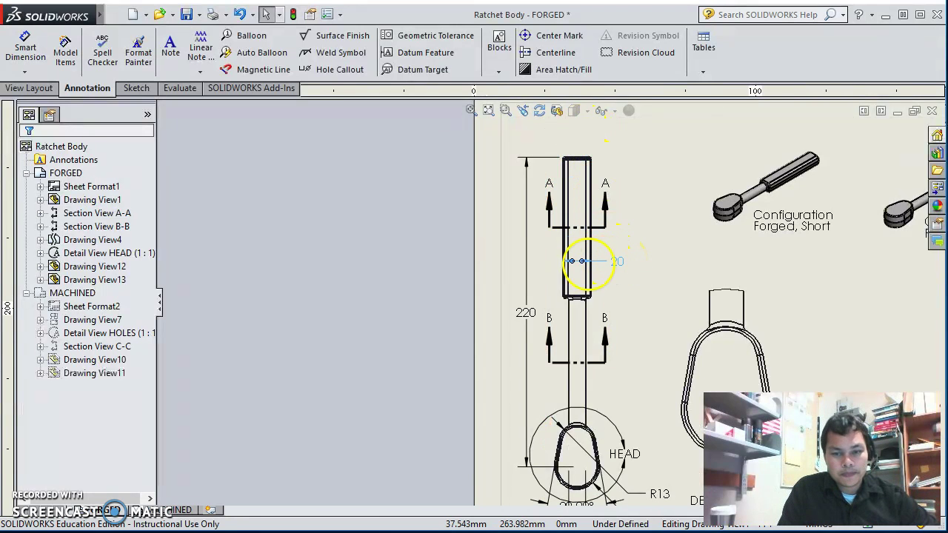
left_click(574, 261)
scroll(574, 263, "up", 3)
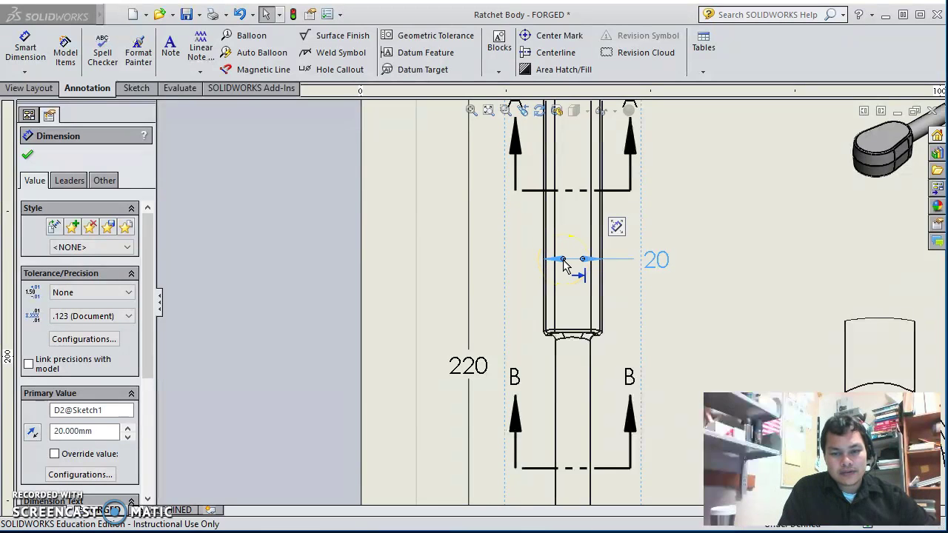
left_click(563, 259)
scroll(583, 387, "up", 4)
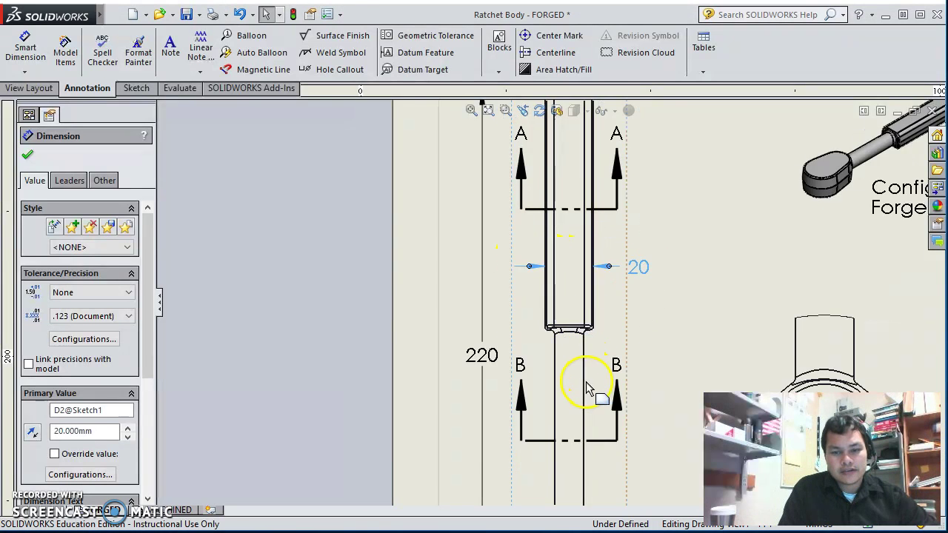
Step: Reattach both extension line ends of the Ø12 dimension to where the neck meets the head in the front view
scroll(571, 418, "down", 4)
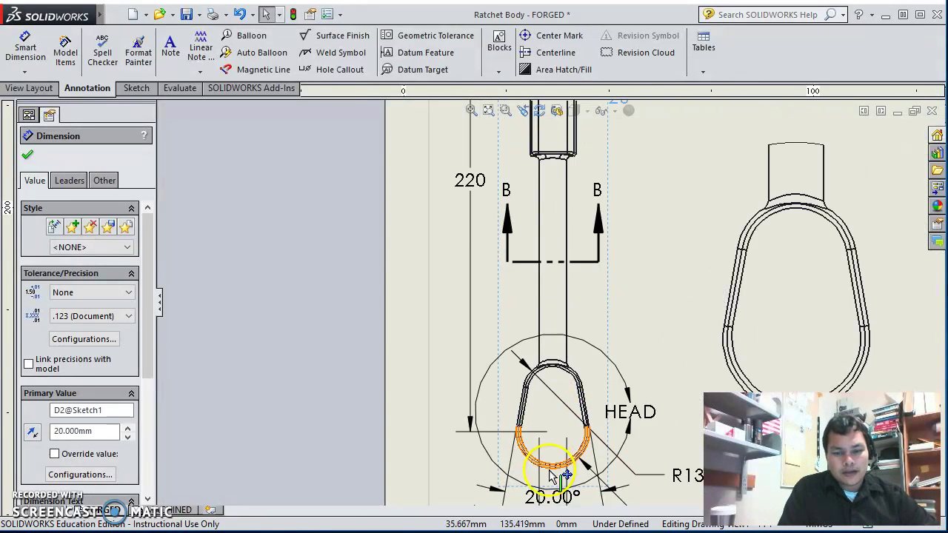
scroll(548, 498, "up", 3)
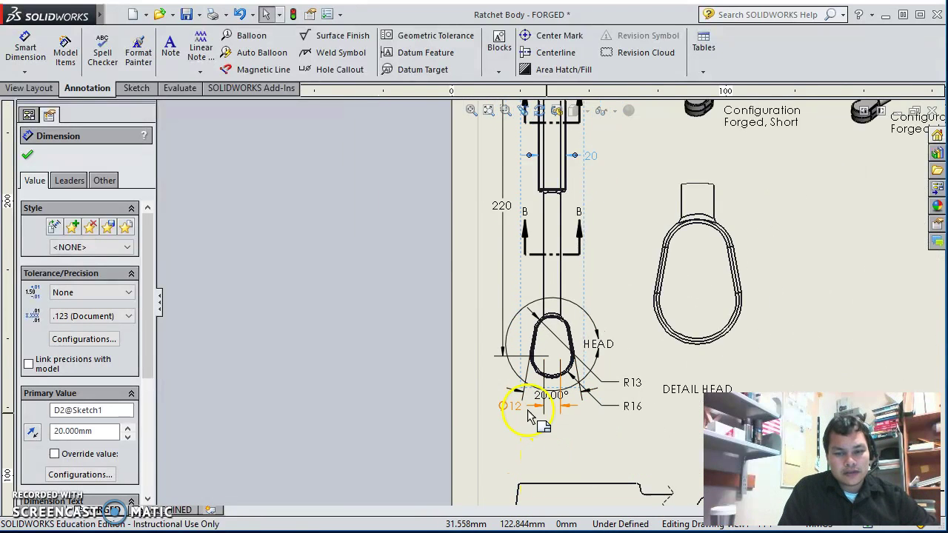
left_click(508, 428)
scroll(518, 382, "down", 4)
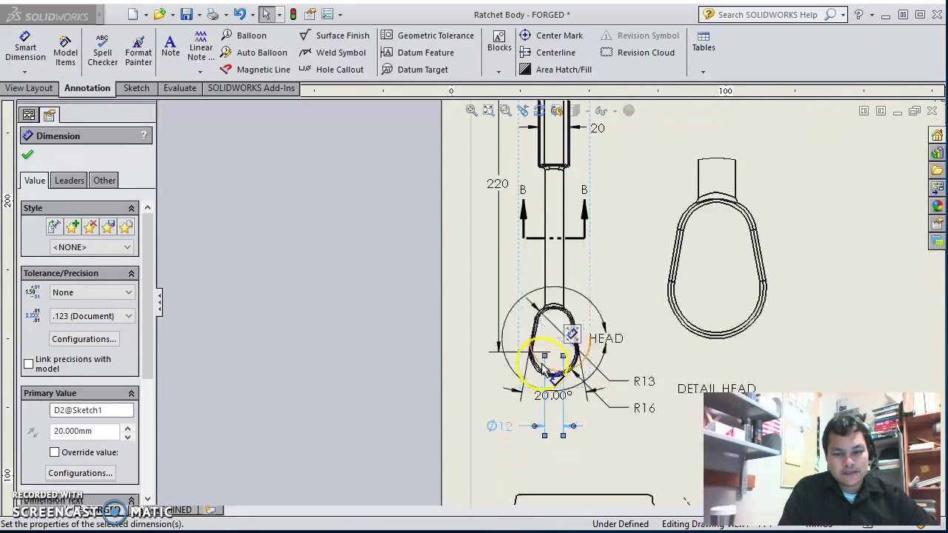
mouse_move(553, 325)
left_mouse_down()
mouse_move(562, 224)
mouse_move(553, 210)
left_mouse_up()
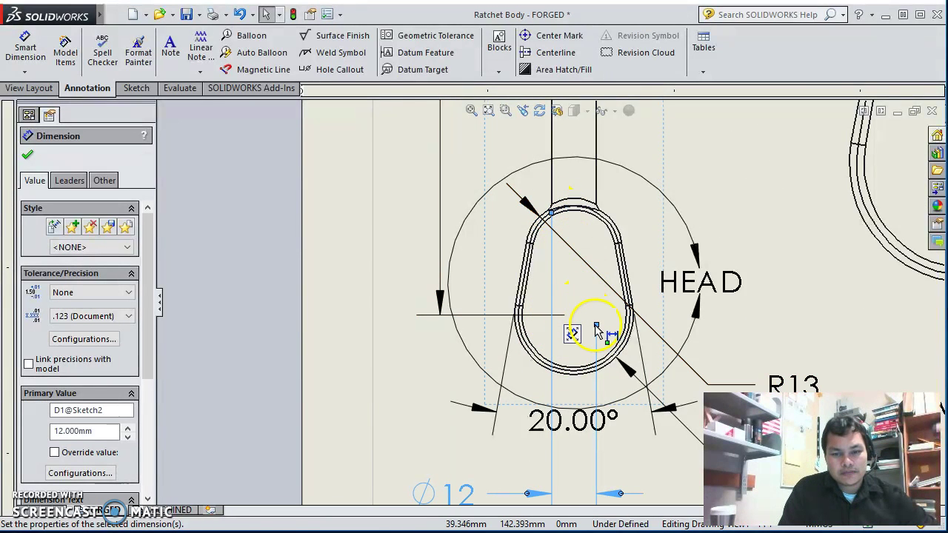
left_click_drag(597, 326, 602, 287)
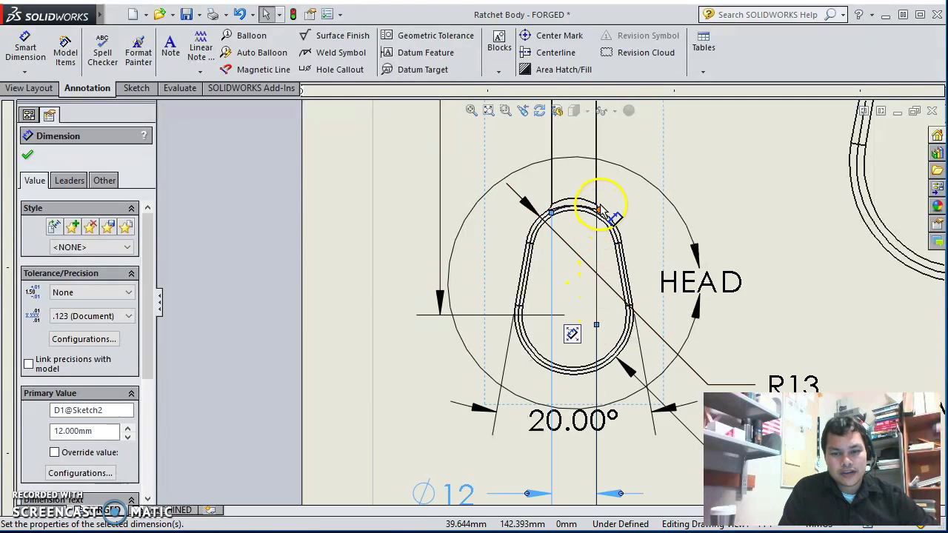
left_click_drag(597, 203, 598, 202)
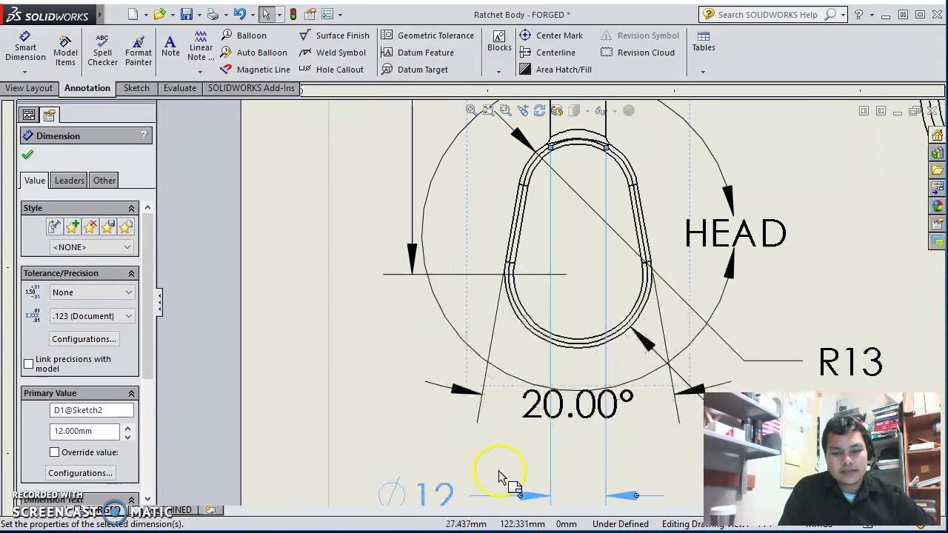
Step: Reposition the Ø12 dimension beside the neck, between section line B-B and the HEAD detail circle
scroll(450, 477, "up", 1)
left_click_drag(450, 478, 678, 143)
scroll(677, 151, "up", 3)
scroll(630, 197, "down", 2)
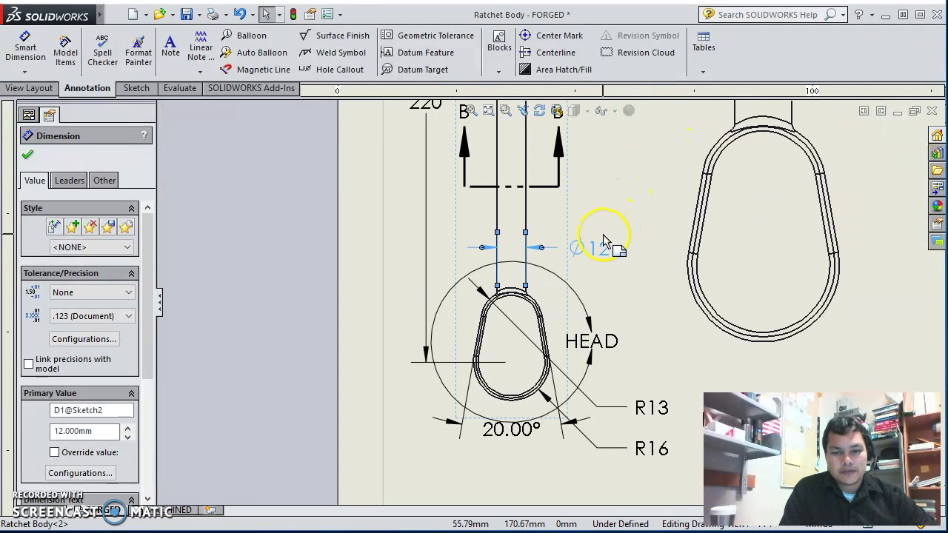
left_click_drag(586, 249, 587, 238)
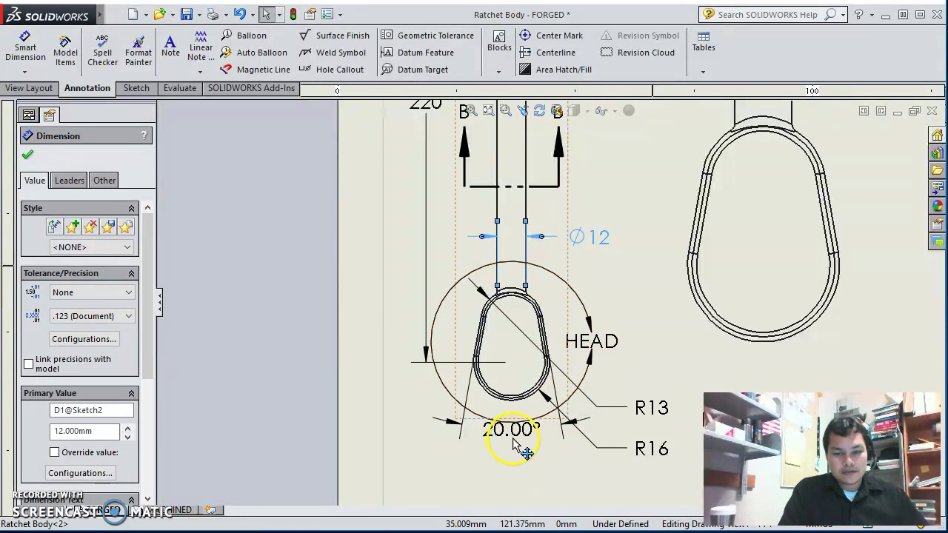
Step: Move the 20° angle dimension together with the Ø12 dimension from the front view into the DETAIL HEAD view
scroll(522, 420, "up", 2)
scroll(522, 394, "down", 1)
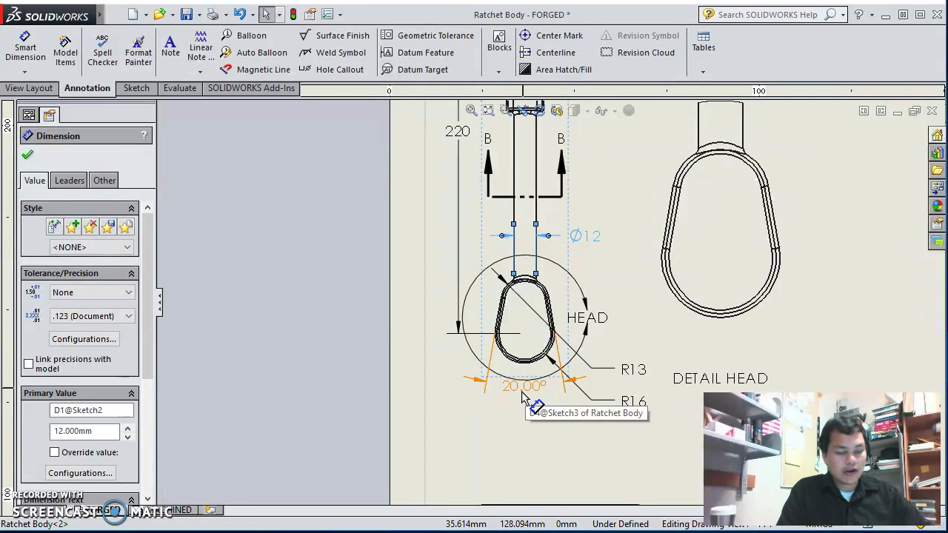
left_click(533, 388)
left_click_drag(646, 357, 729, 345)
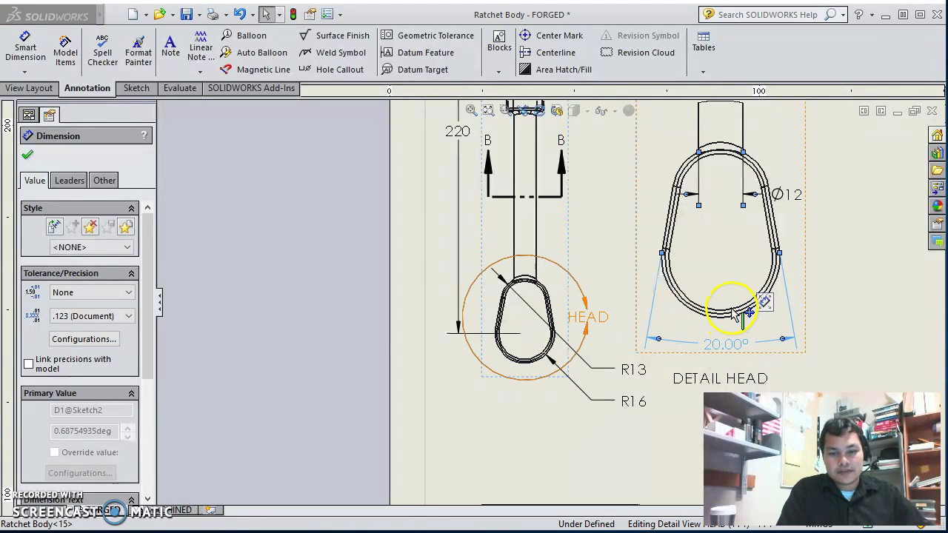
Step: Return the Ø12 dimension from the DETAIL HEAD view to the neck in the front view
left_click(778, 196)
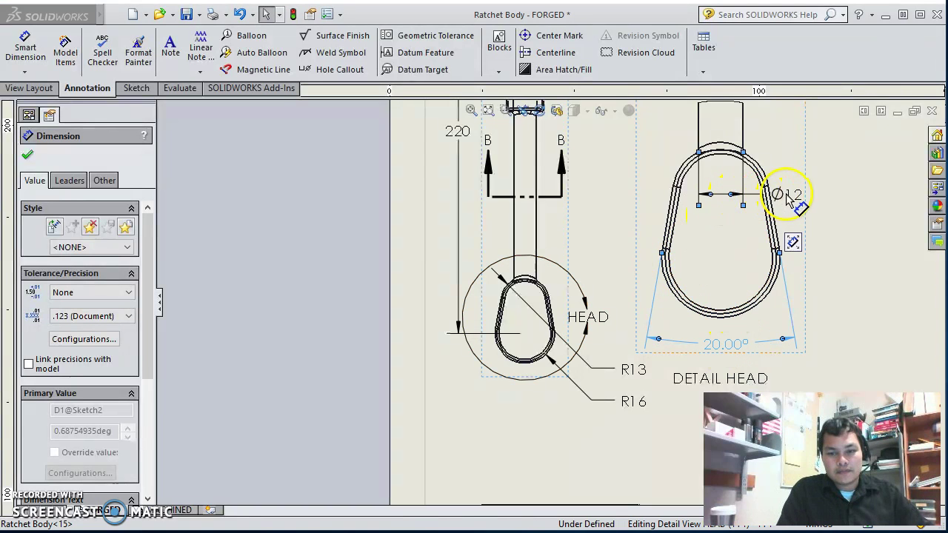
left_click(817, 212)
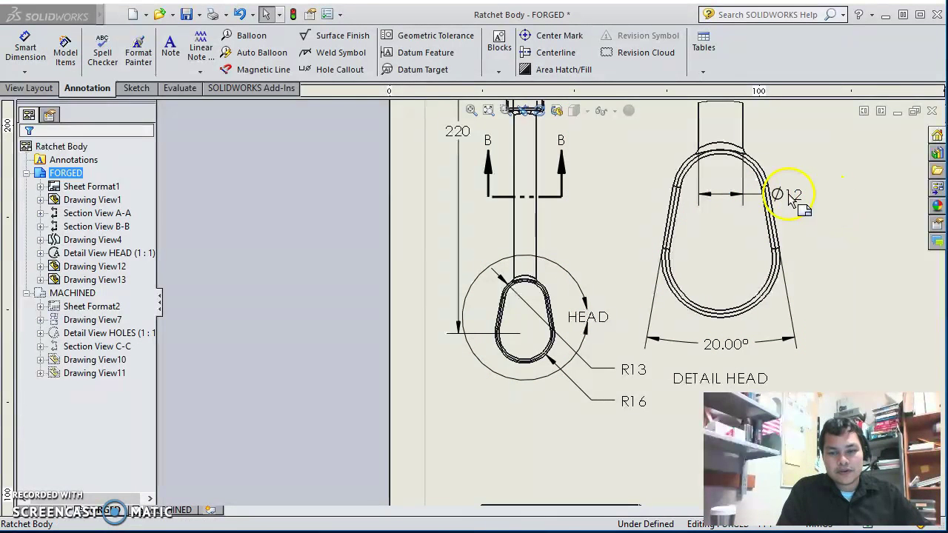
left_click(784, 195)
left_click_drag(784, 199, 780, 198)
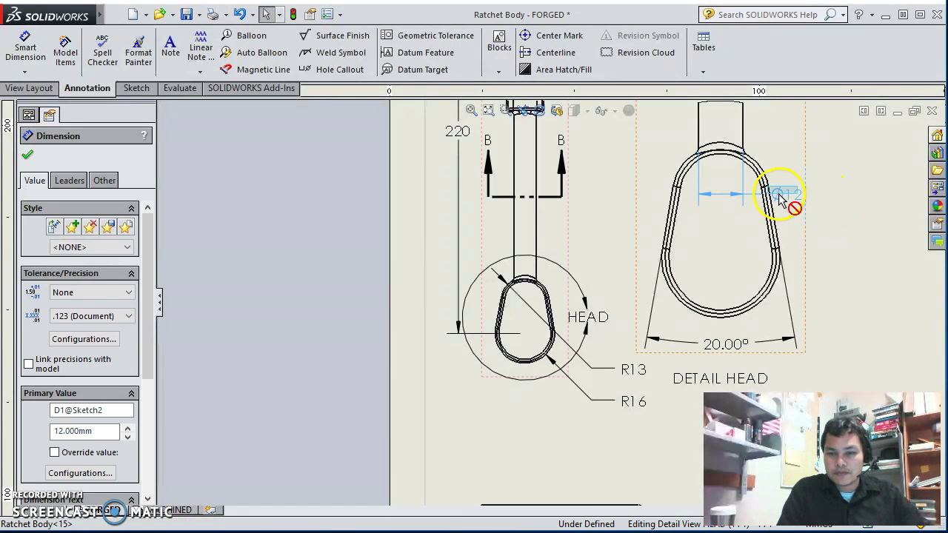
left_click_drag(543, 234, 595, 234)
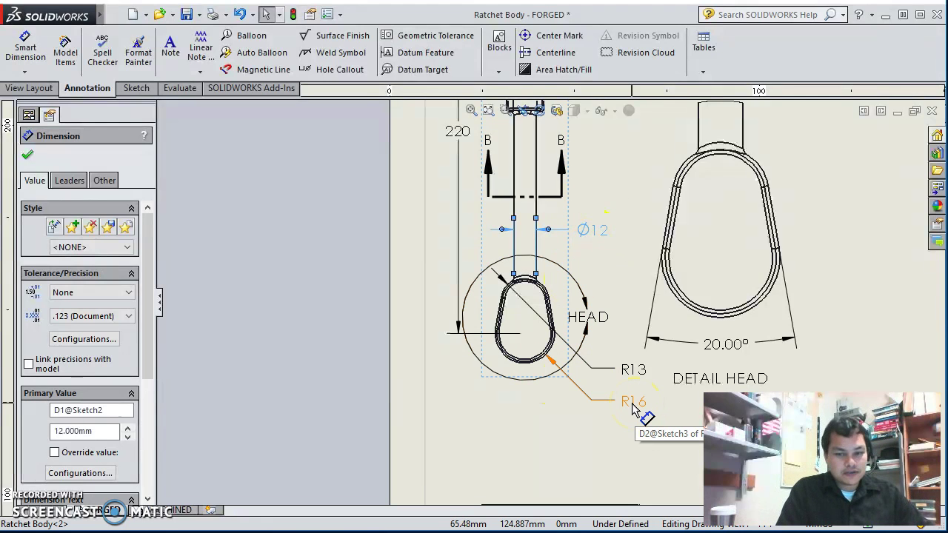
Step: Move the R13 and R16 radius dimensions into the DETAIL HEAD view and place them beside the upper part of the head
left_click(634, 406)
left_click(633, 370, "ctrl")
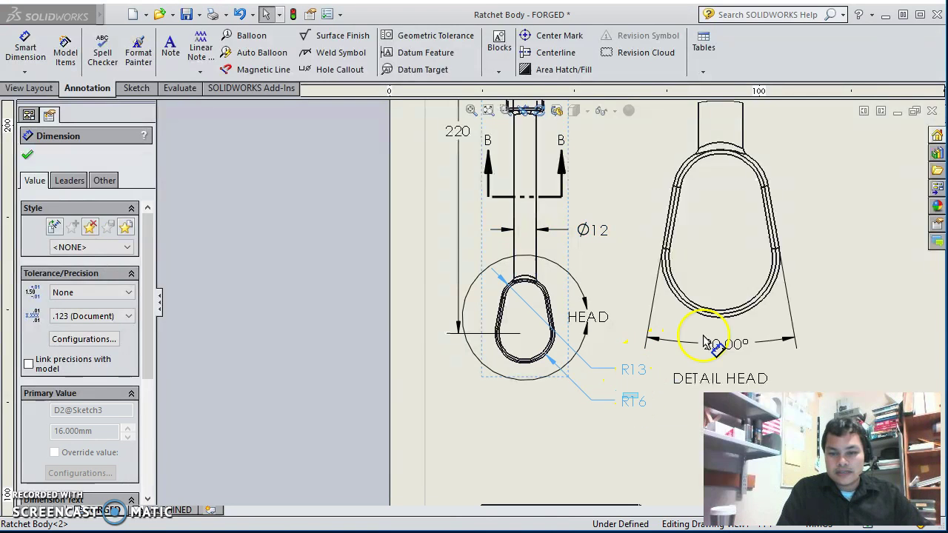
left_click(759, 275)
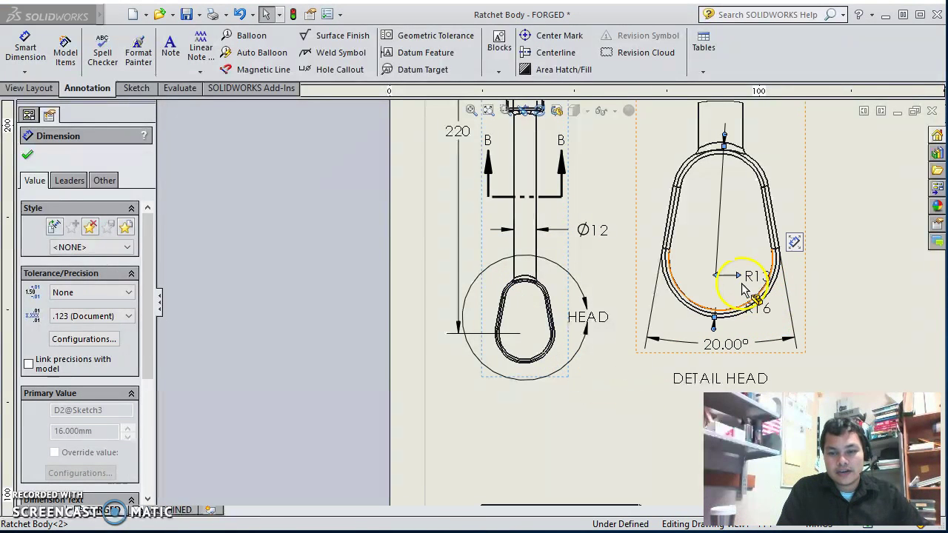
left_click(789, 180)
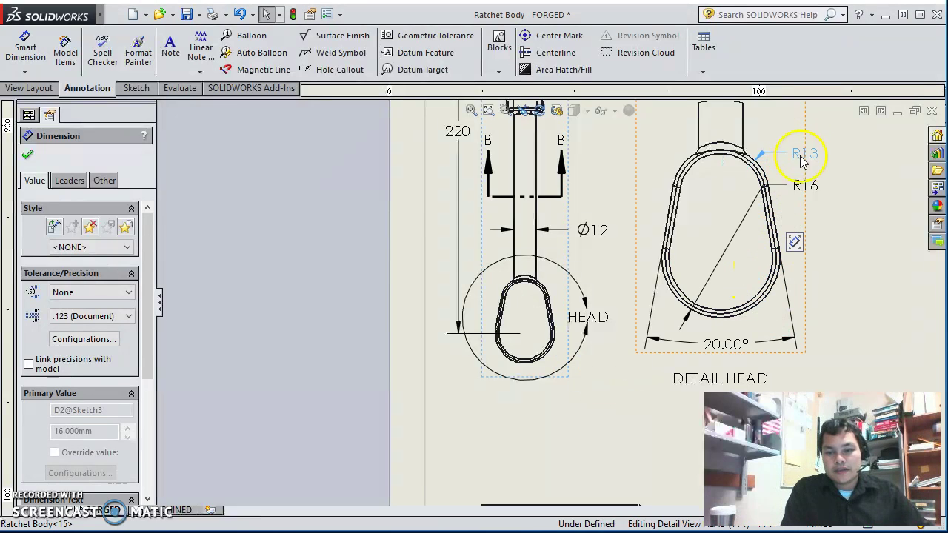
Step: Place the R16 dimension outside the lower part of the head in DETAIL HEAD and the R13 dimension outside its upper part
key("Escape")
left_click_drag(800, 196, 860, 316)
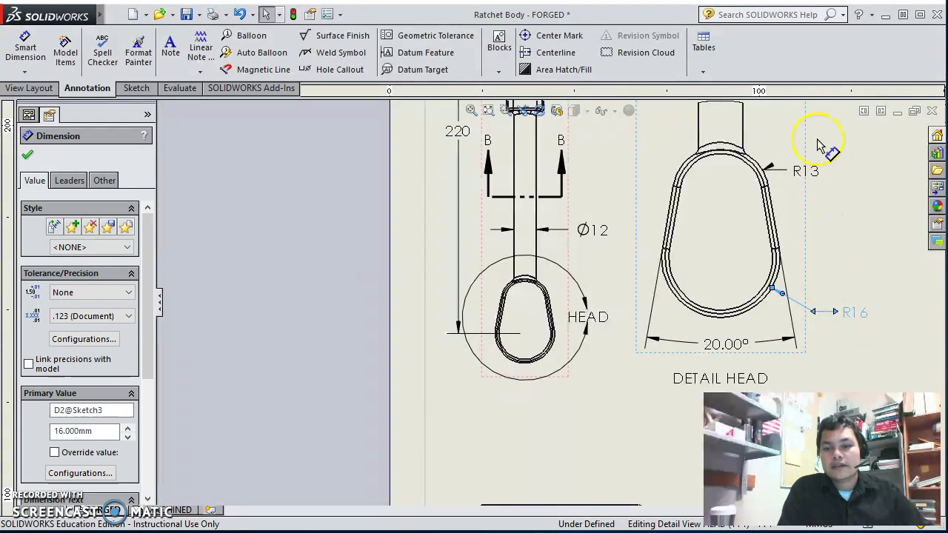
left_click(815, 150)
left_click_drag(834, 131, 844, 137)
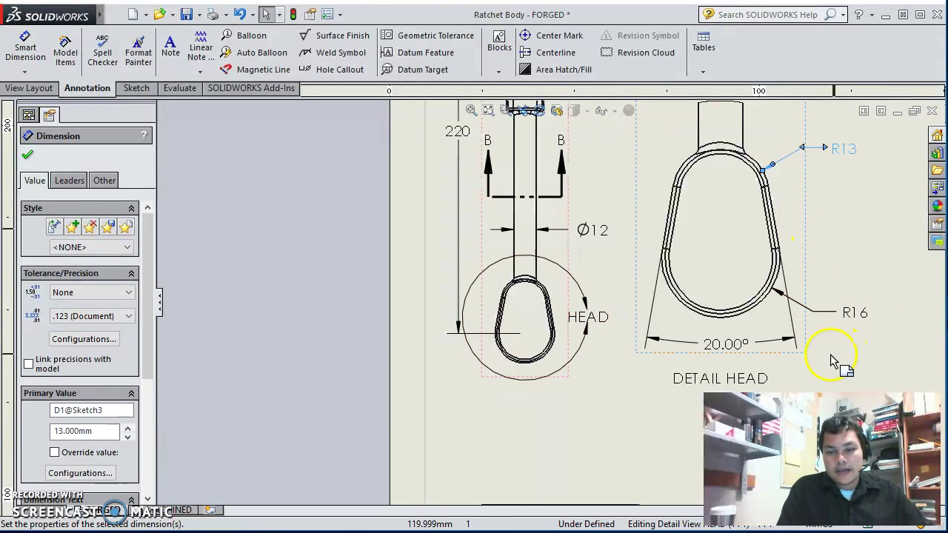
left_click(550, 436)
Step: Move the 220 overall length dimension to the opposite side of the front view, between it and DETAIL HEAD
scroll(592, 385, "up", 5)
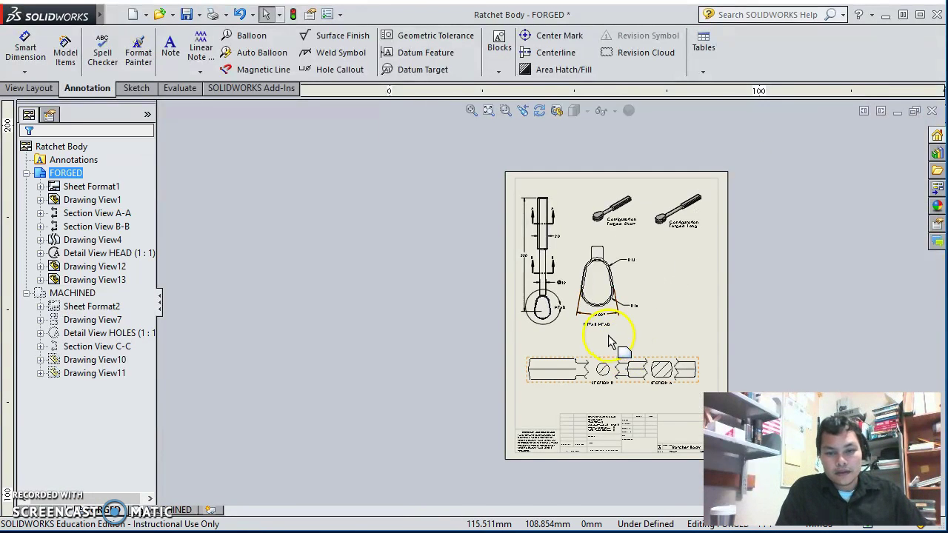
scroll(552, 296, "down", 2)
left_click_drag(501, 231, 570, 237)
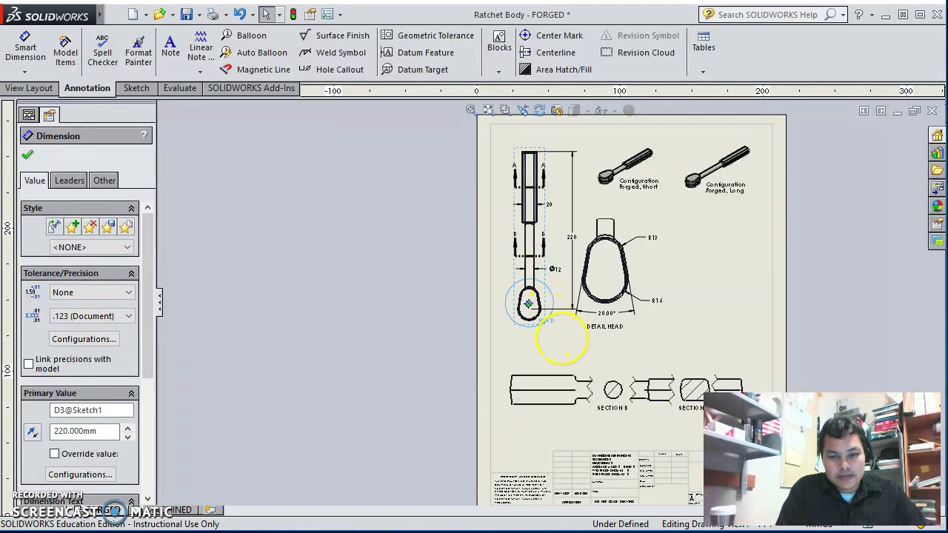
left_click(571, 339)
left_click(569, 341)
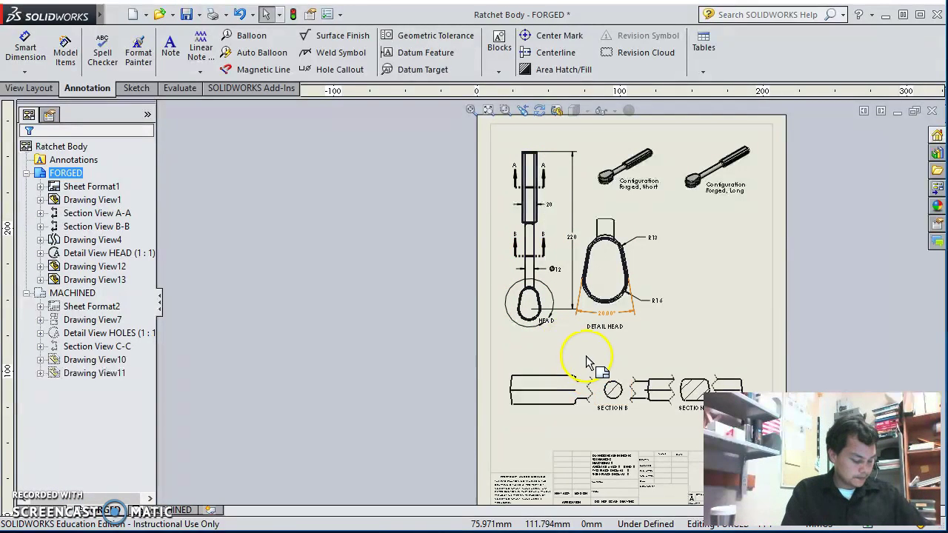
Step: Shift the DETAIL HEAD view away from the front view to clear the 220 dimension
scroll(667, 363, "up", 1)
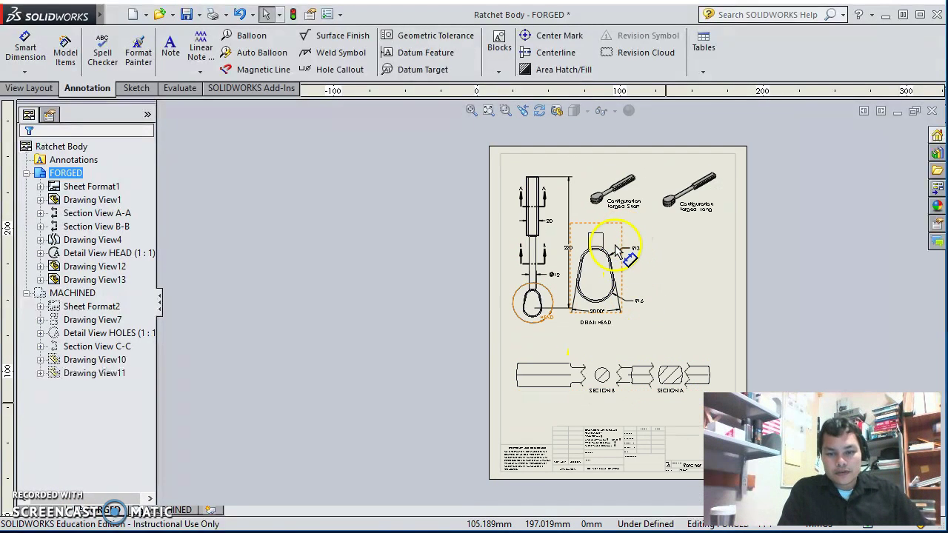
left_click_drag(624, 243, 660, 249)
left_click(691, 329)
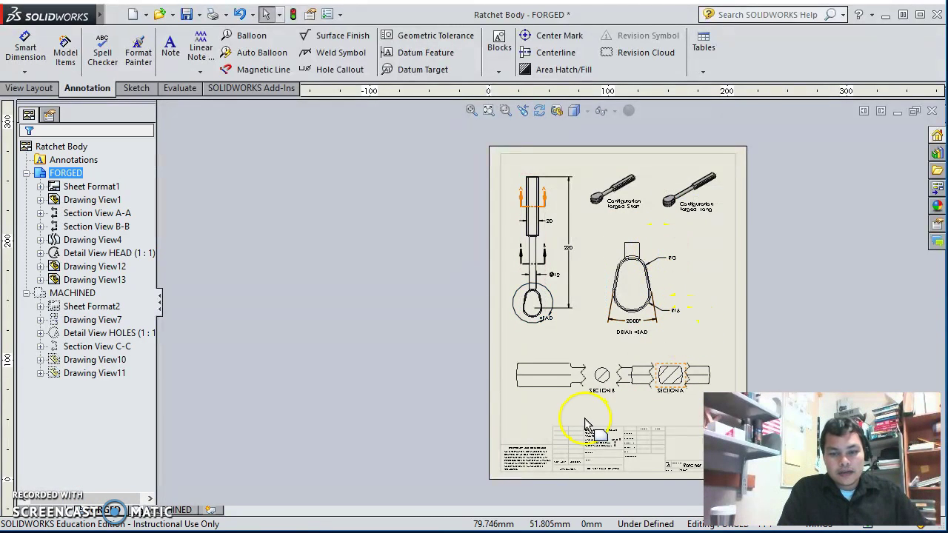
Step: Import model items from the entire model into Drawing View4, the broken view containing SECTION B and SECTION A
scroll(611, 391, "up", 2)
scroll(611, 393, "down", 5)
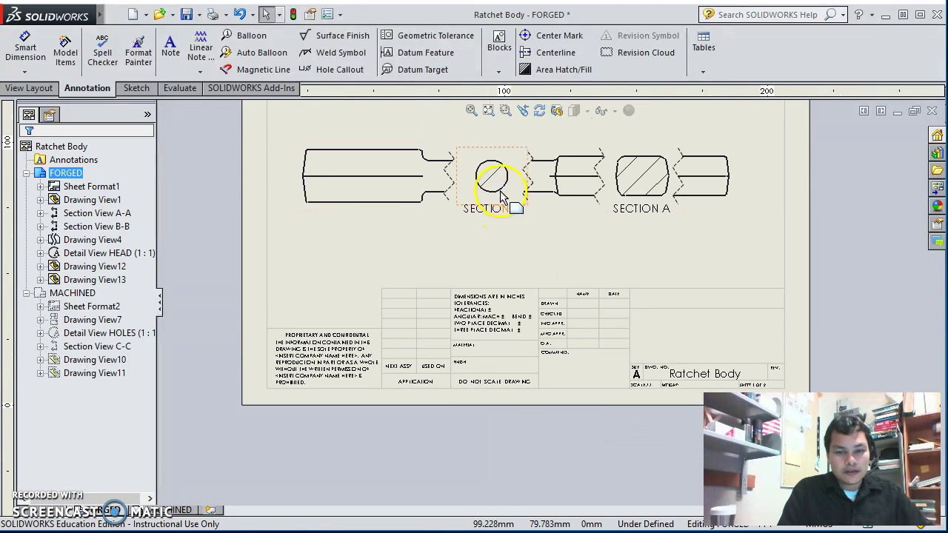
left_click(564, 207)
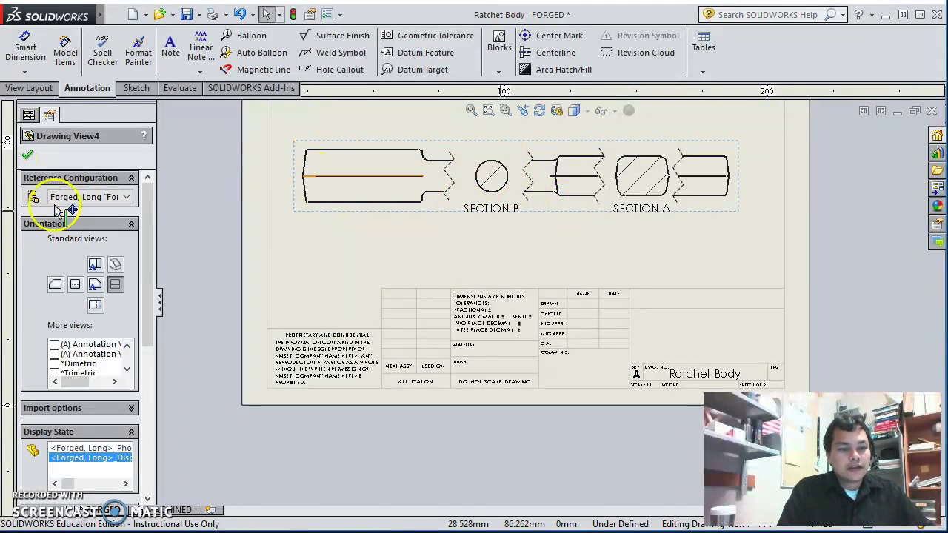
left_click(65, 48)
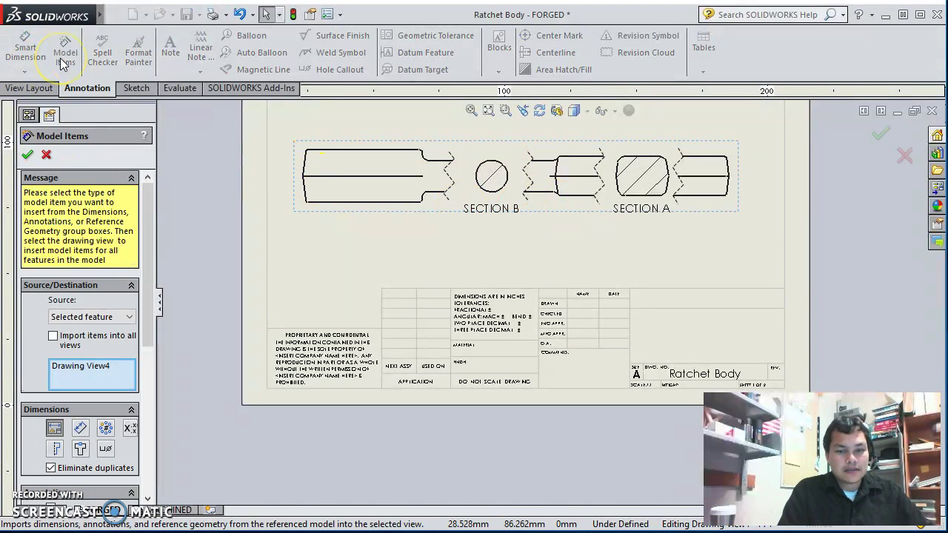
left_click(28, 155)
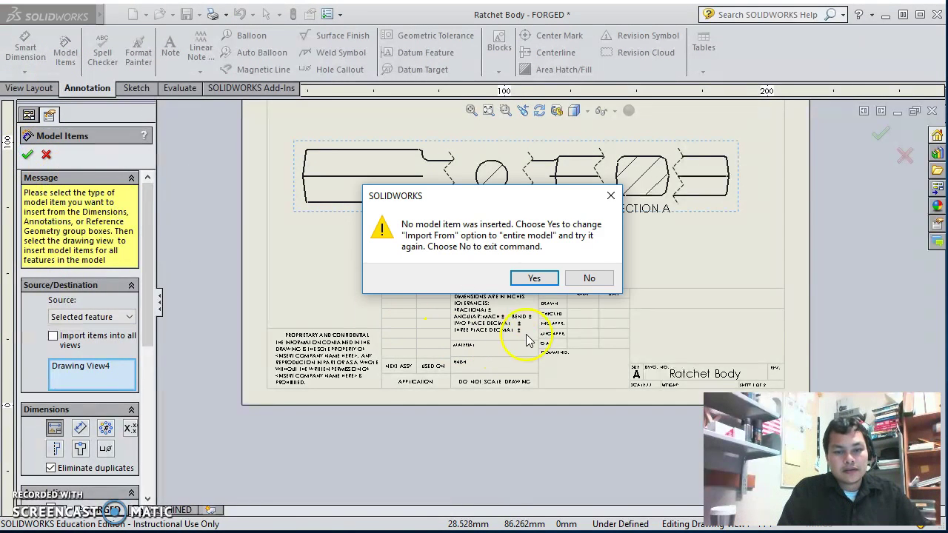
left_click(534, 279)
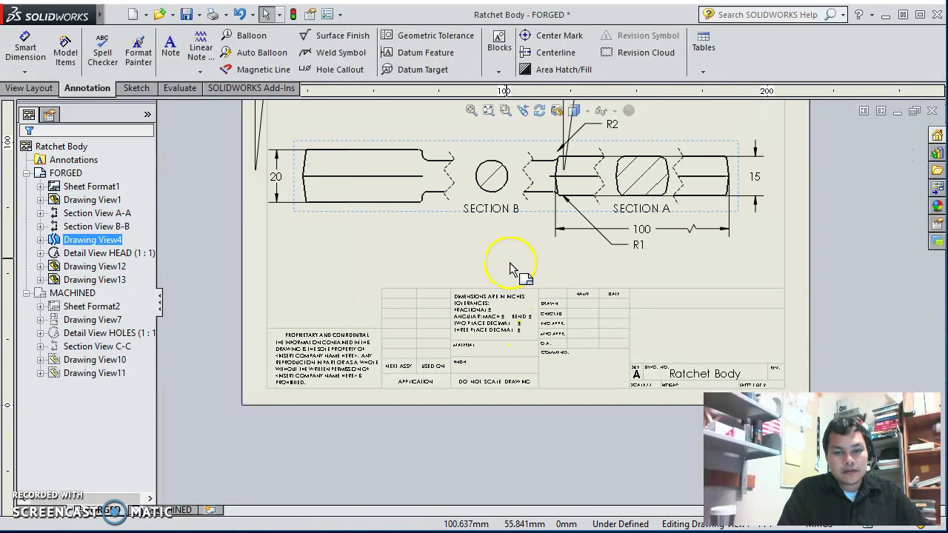
Step: Delete the imported angle dimension that stands along the sheet's left border, beside the front view
scroll(511, 252, "up", 2)
scroll(441, 200, "up", 3)
scroll(452, 189, "down", 1)
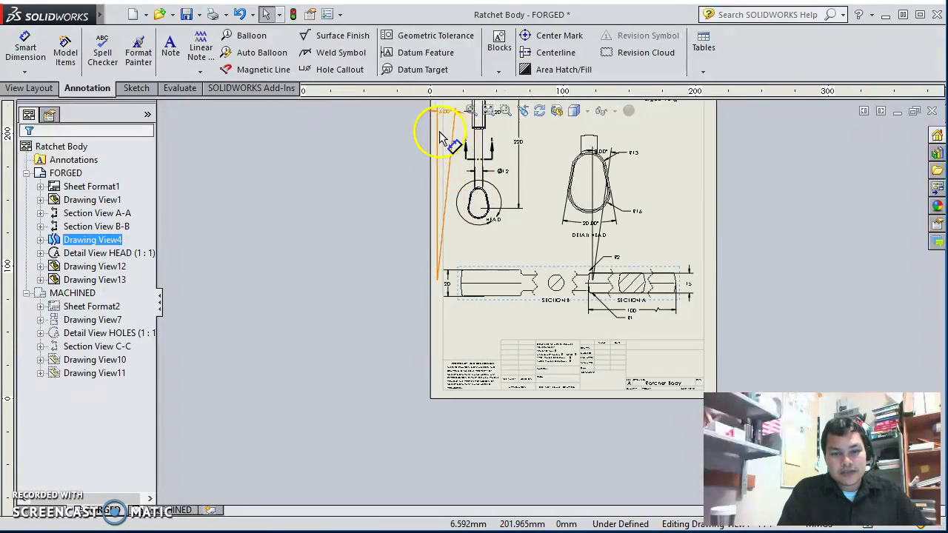
left_click(444, 112)
left_click(533, 256)
Step: Compare the imported dimensions with the front view and delete the 20 dimension at the head end of the broken view
scroll(549, 317, "down", 3)
scroll(484, 294, "down", 2)
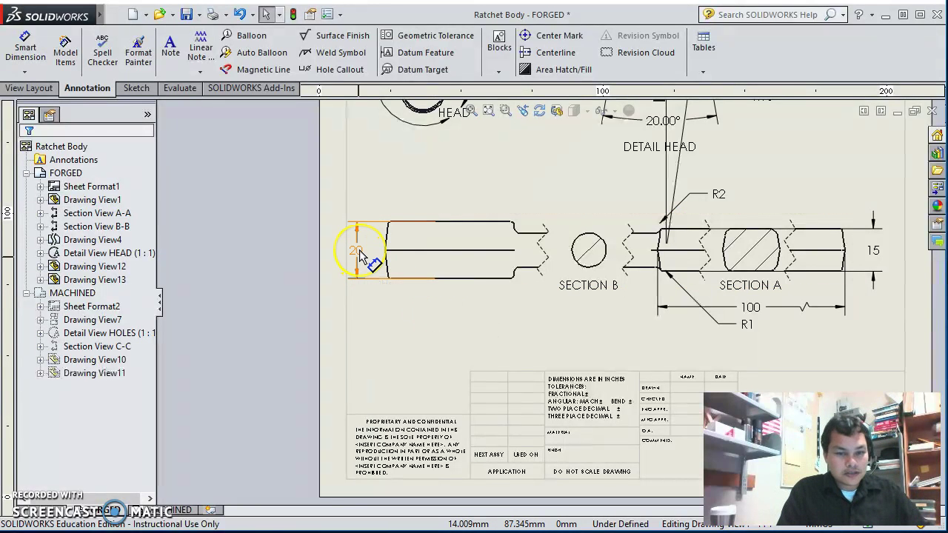
scroll(360, 252, "up", 2)
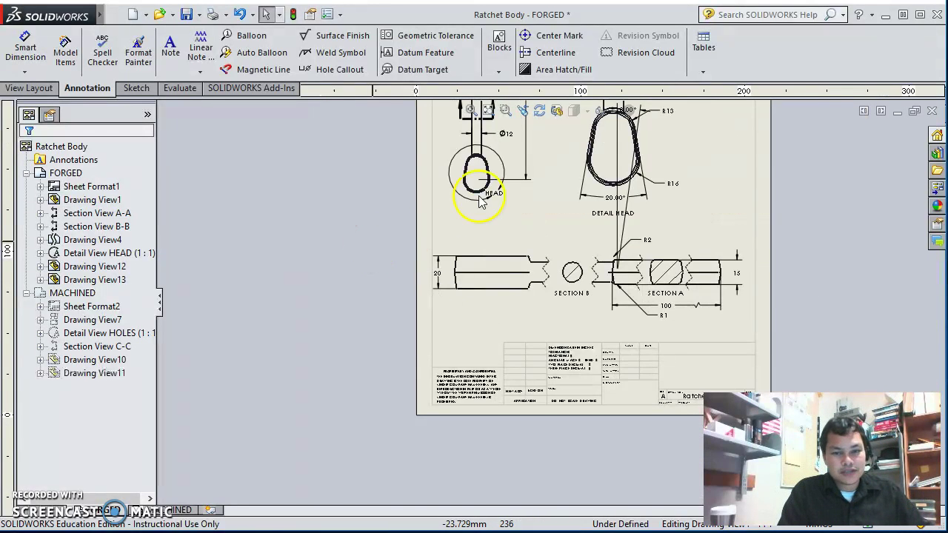
scroll(489, 196, "up", 4)
scroll(532, 222, "down", 1)
scroll(531, 226, "down", 4)
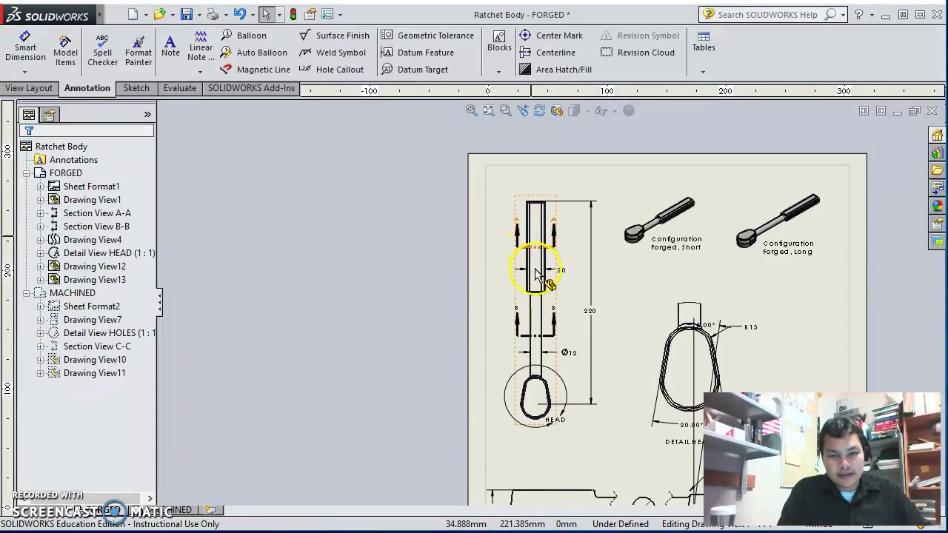
scroll(507, 440, "down", 2)
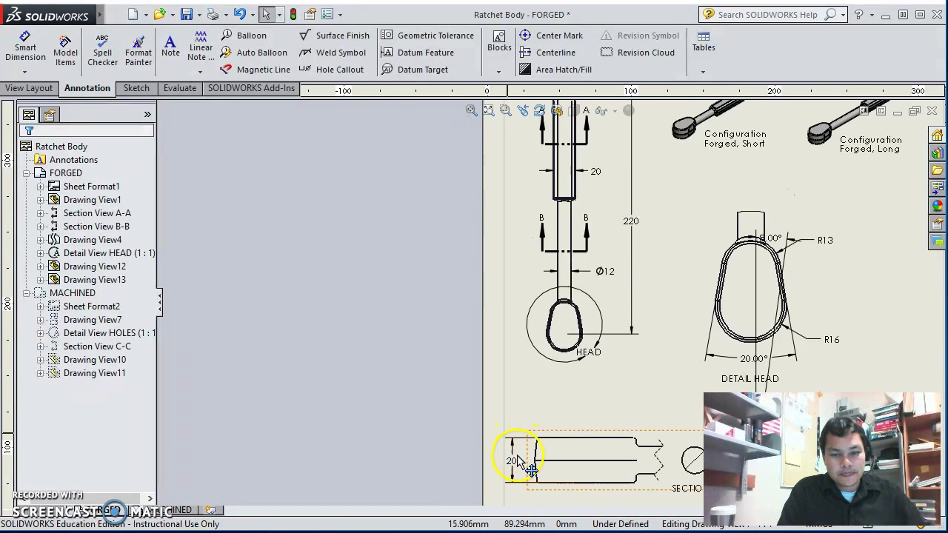
scroll(521, 461, "down", 1)
left_click(537, 464)
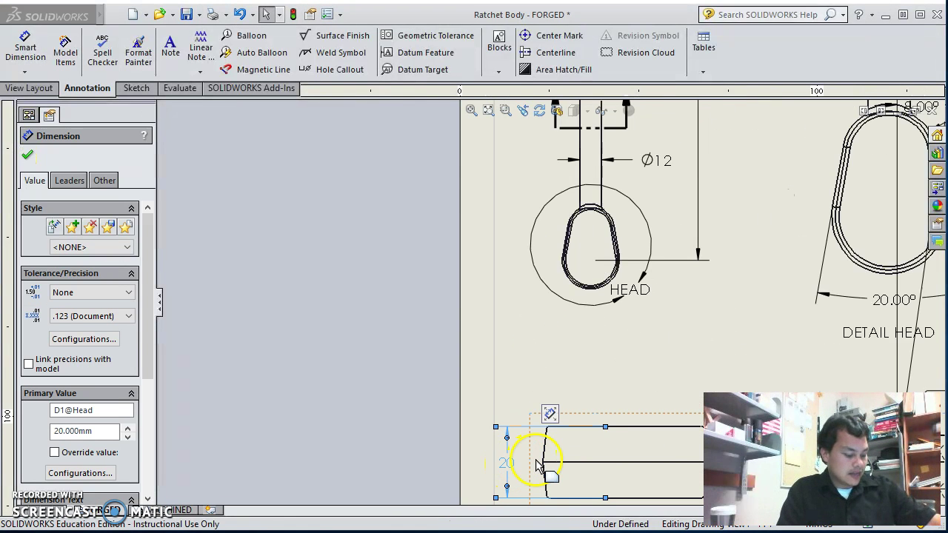
key("Delete")
Step: Move the 100 handle length dimension farther below the broken view, clear of the SECTION A label
scroll(648, 409, "up", 3)
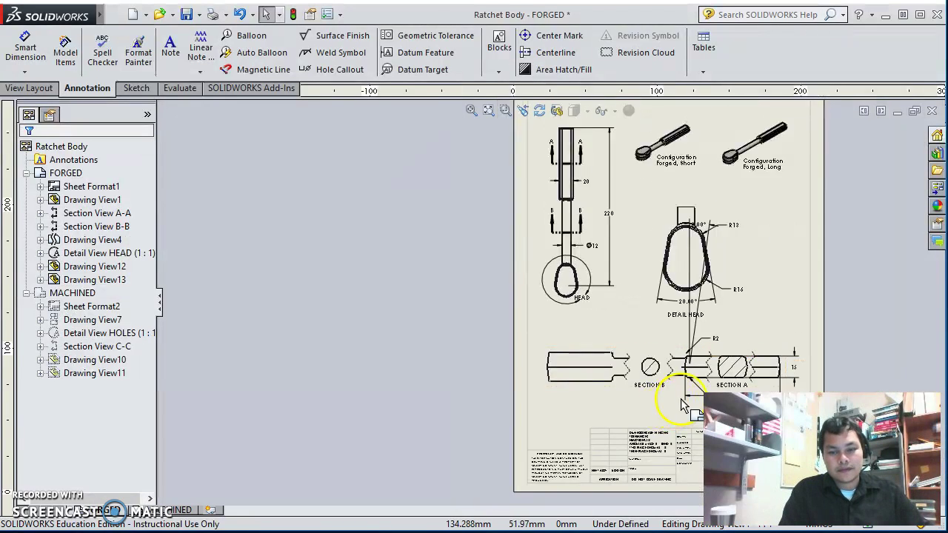
scroll(603, 311, "down", 4)
scroll(650, 345, "down", 1)
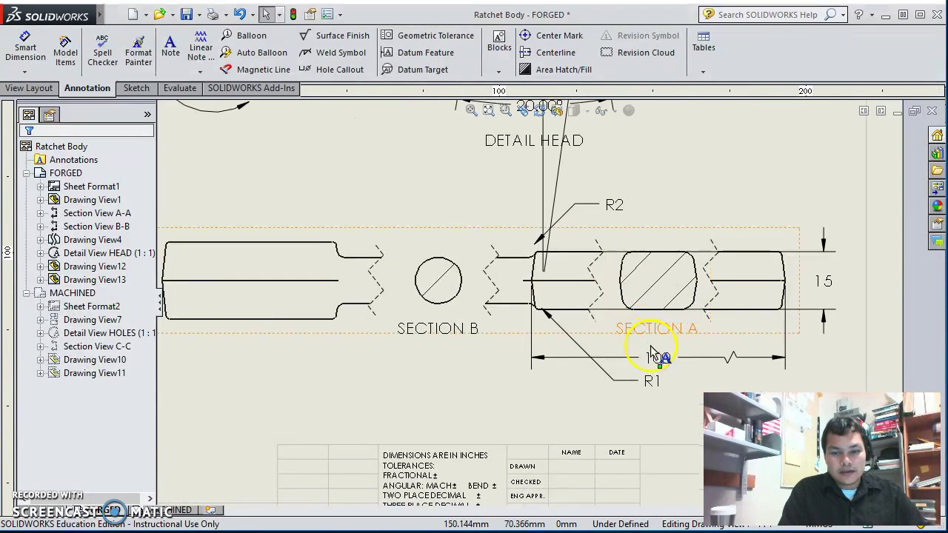
mouse_move(658, 363)
left_mouse_down()
mouse_move(659, 402)
mouse_move(637, 395)
left_mouse_up()
scroll(711, 383, "up", 2)
scroll(697, 382, "down", 1)
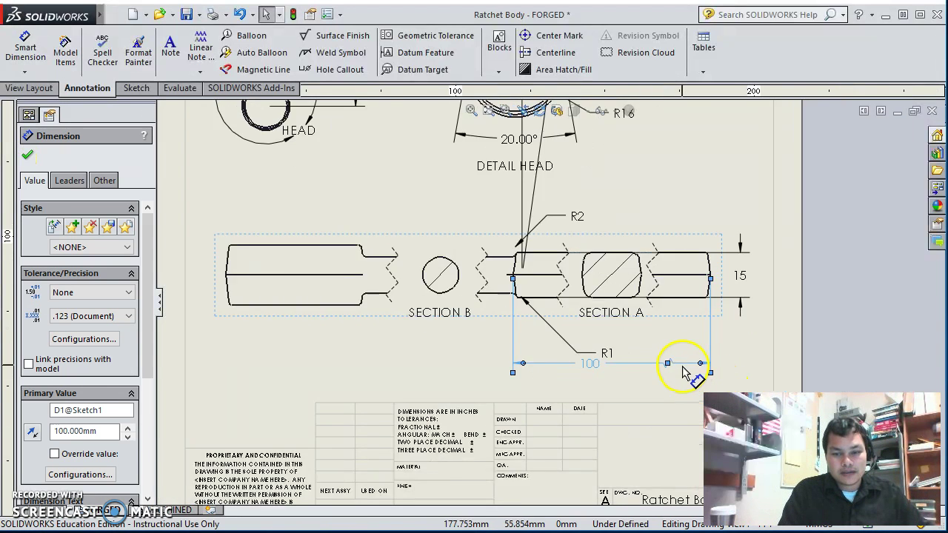
left_click(739, 333)
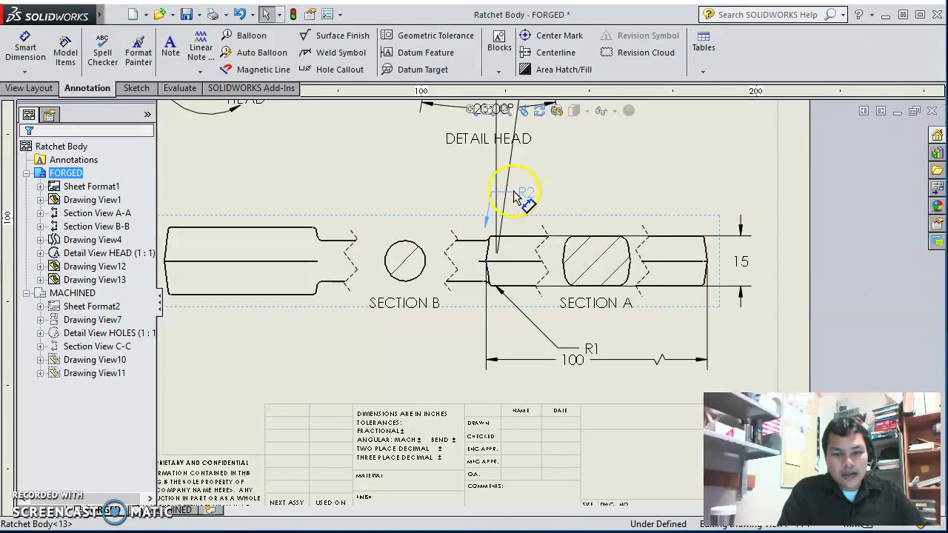
Step: Move the R2 dimension above the neck, enable Dimension to inside of arc, and flip its arrow to the outside of the fillet
left_click_drag(457, 204, 418, 208)
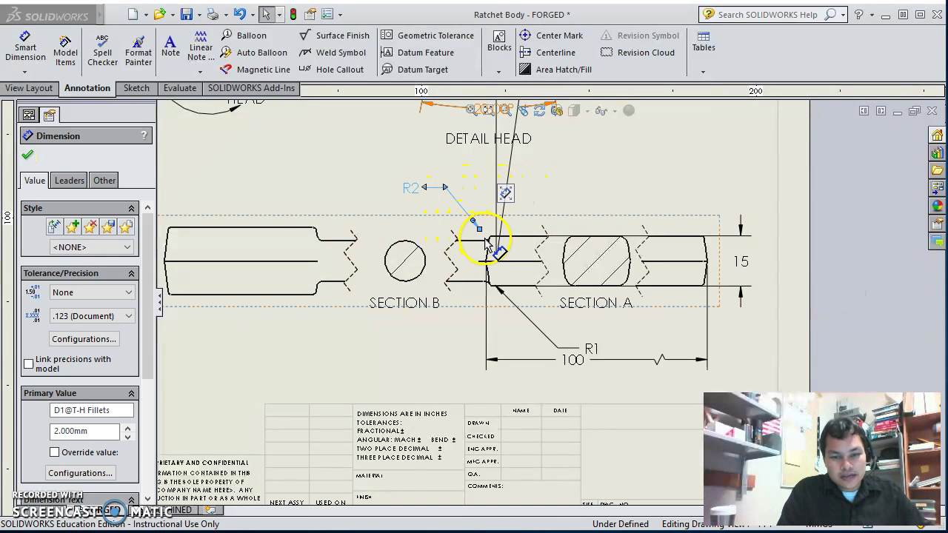
left_click(68, 181)
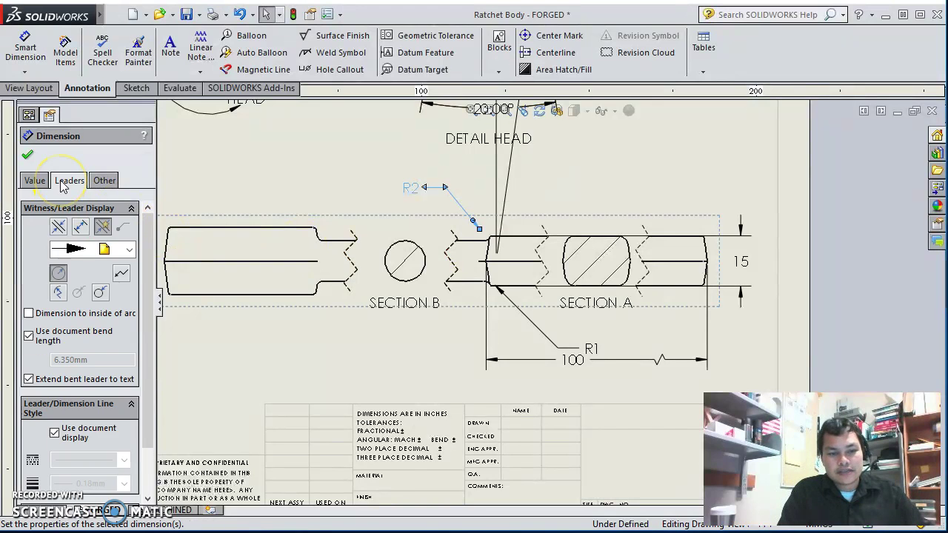
left_click(29, 314)
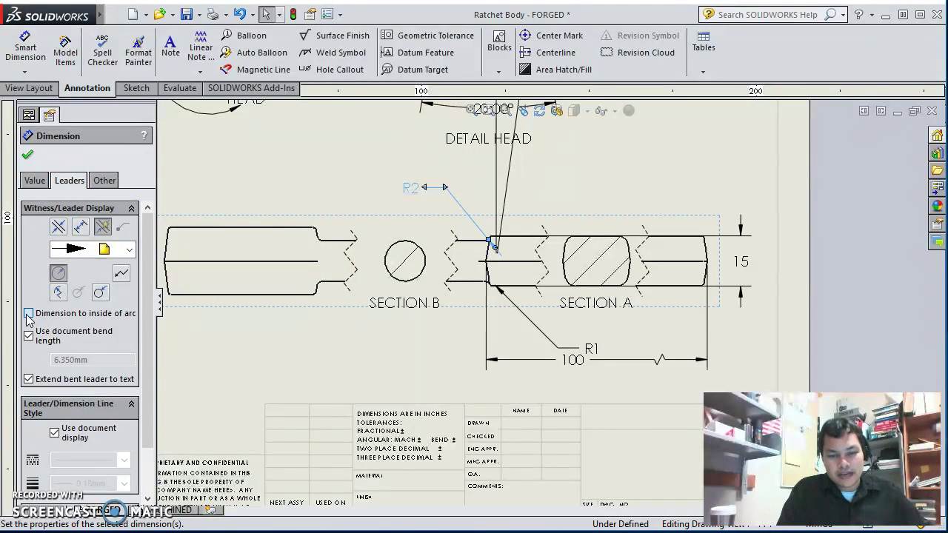
scroll(489, 252, "down", 3)
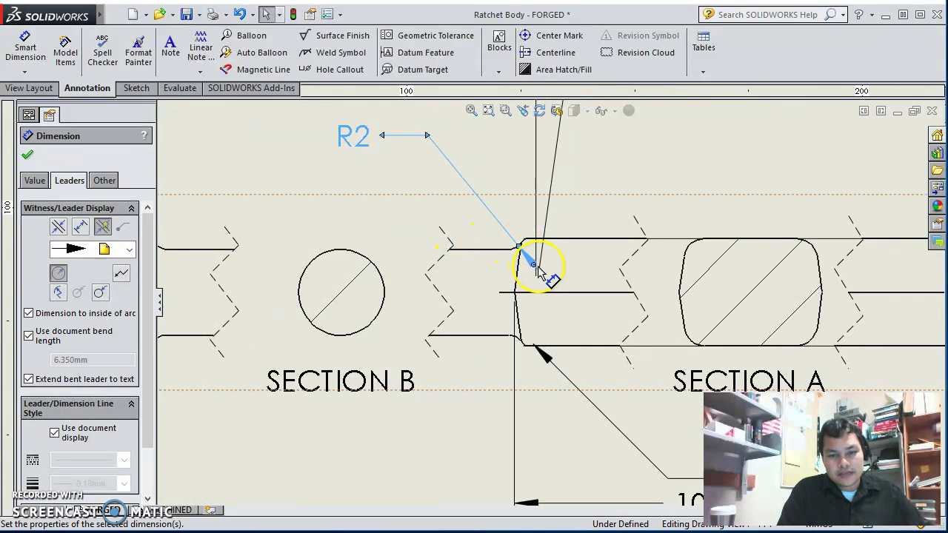
mouse_move(535, 270)
left_mouse_down()
mouse_move(493, 228)
mouse_move(519, 252)
left_mouse_up()
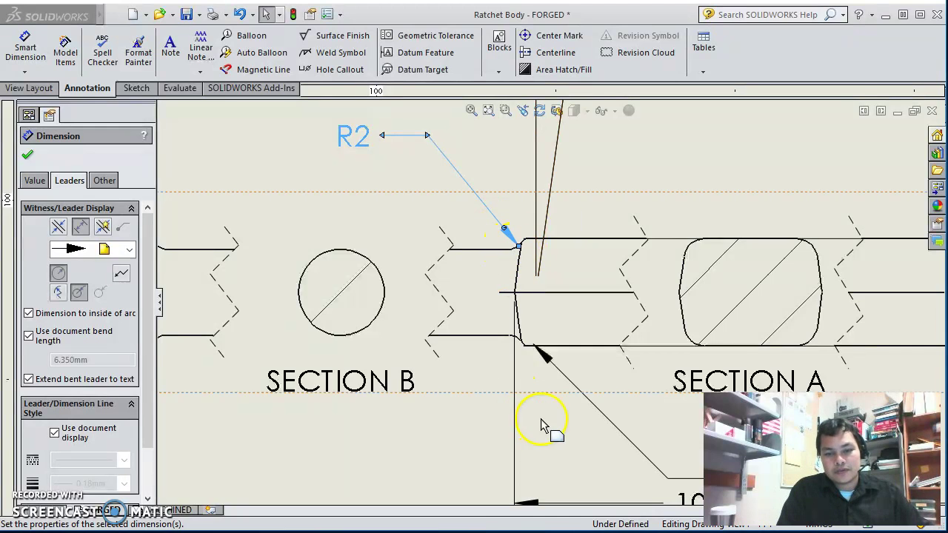
Step: Move the R1 dimension below the neck, between SECTION B and the start of the handle
scroll(583, 450, "up", 3)
left_click_drag(659, 406, 441, 401)
scroll(534, 332, "down", 2)
scroll(535, 333, "down", 2)
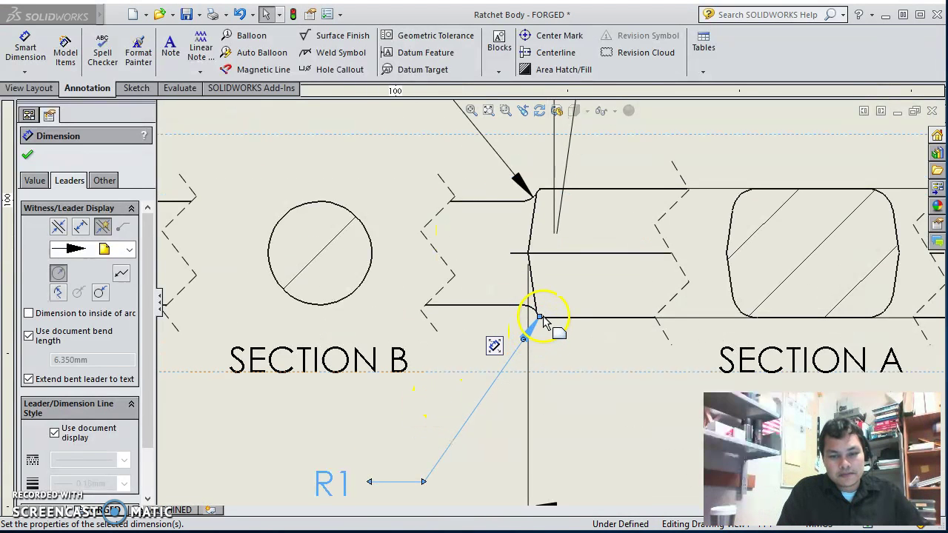
scroll(430, 315, "up", 4)
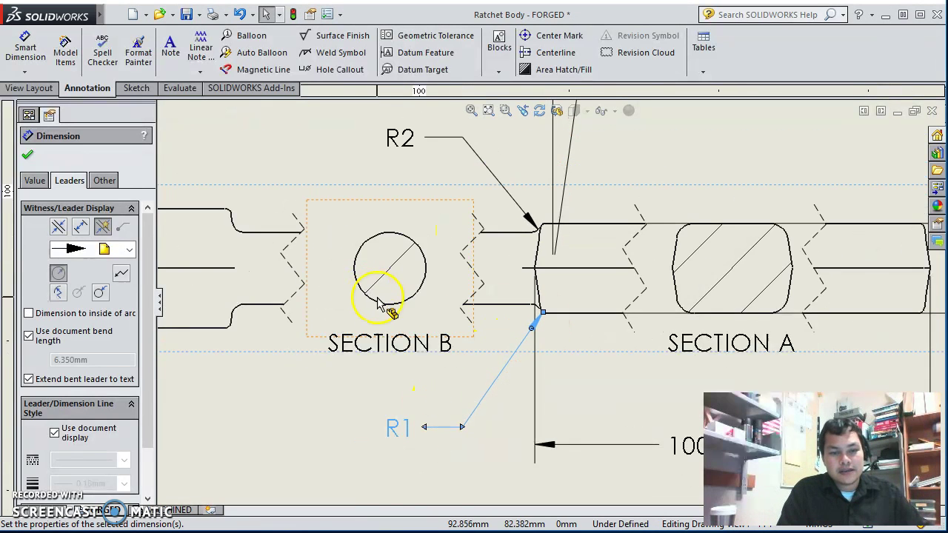
scroll(489, 315, "up", 1)
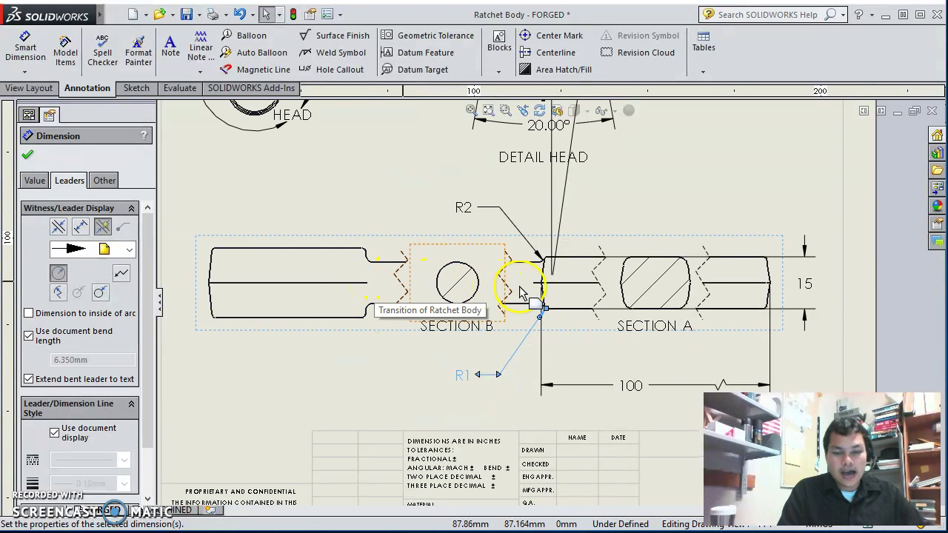
Step: Import model items from the entire model for the SECTION A view and delete the 20 dimension added at the head end
left_click(641, 252)
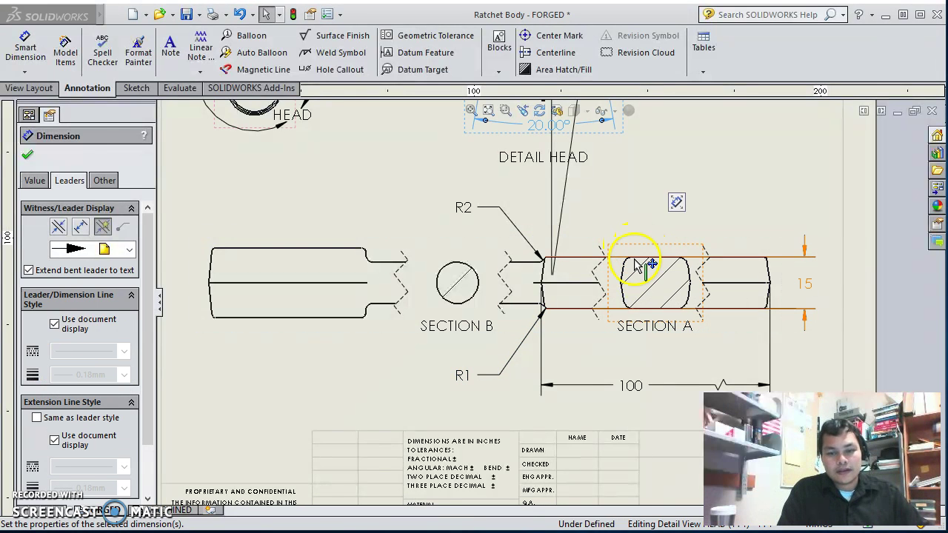
left_click(65, 52)
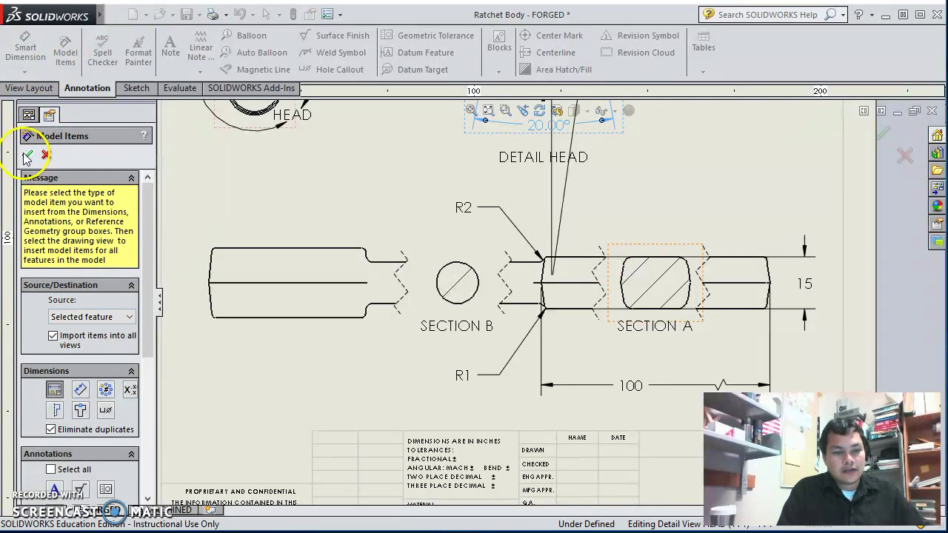
left_click(28, 156)
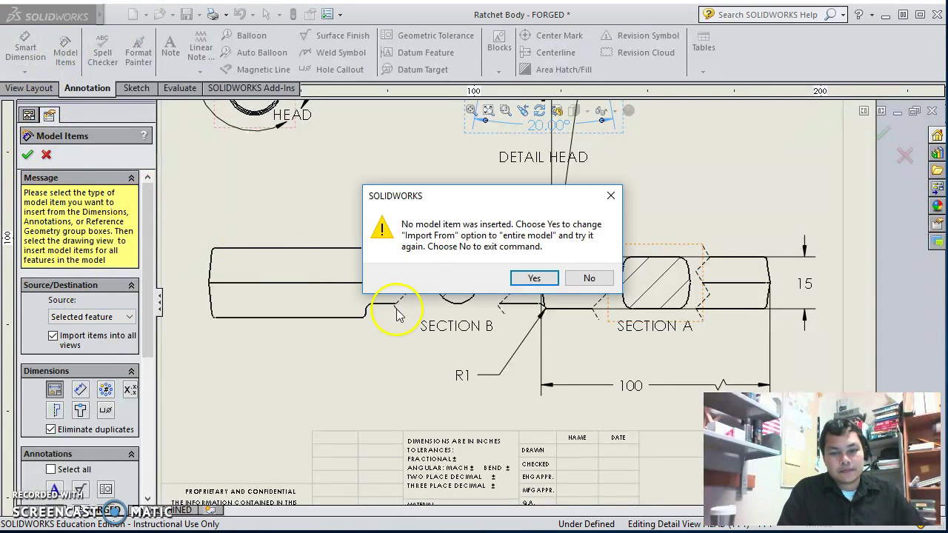
left_click(534, 278)
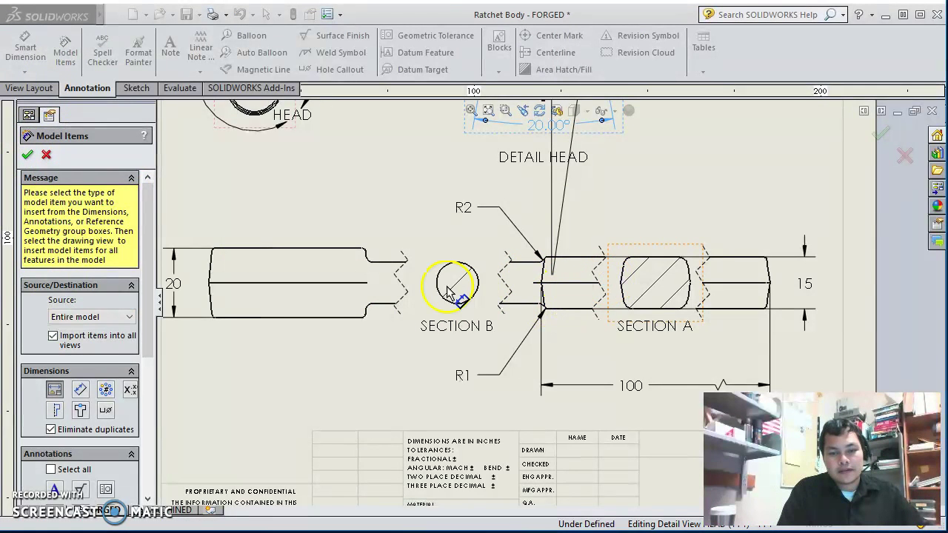
scroll(177, 290, "up", 1)
left_click(237, 284)
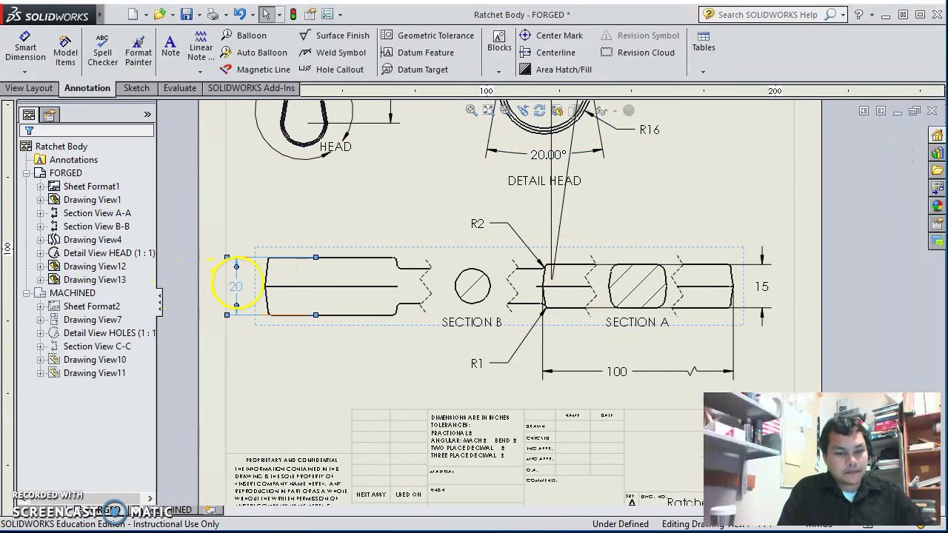
key("Escape")
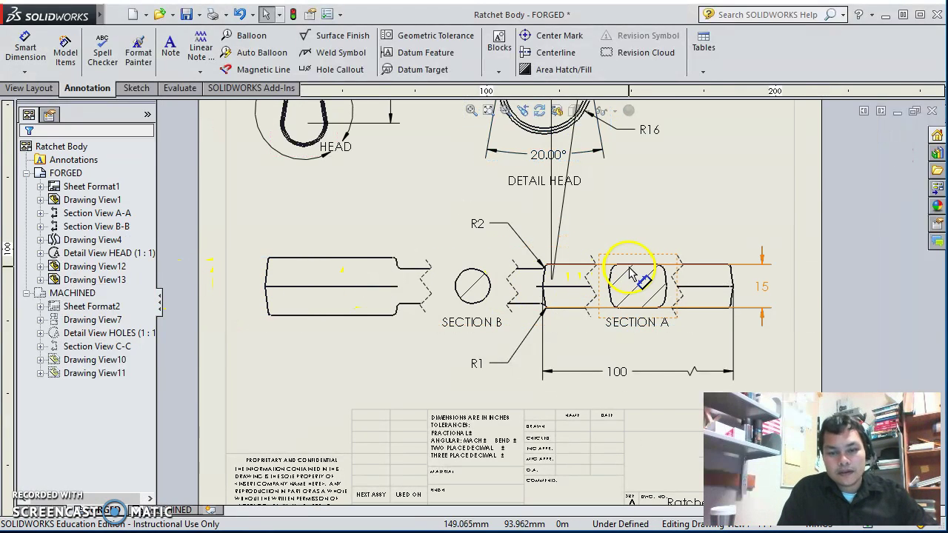
Step: Add a smart radius dimension to the upper corner fillet of the SECTION A profile and place it above the broken view
scroll(660, 285, "down", 1)
scroll(606, 203, "up", 5)
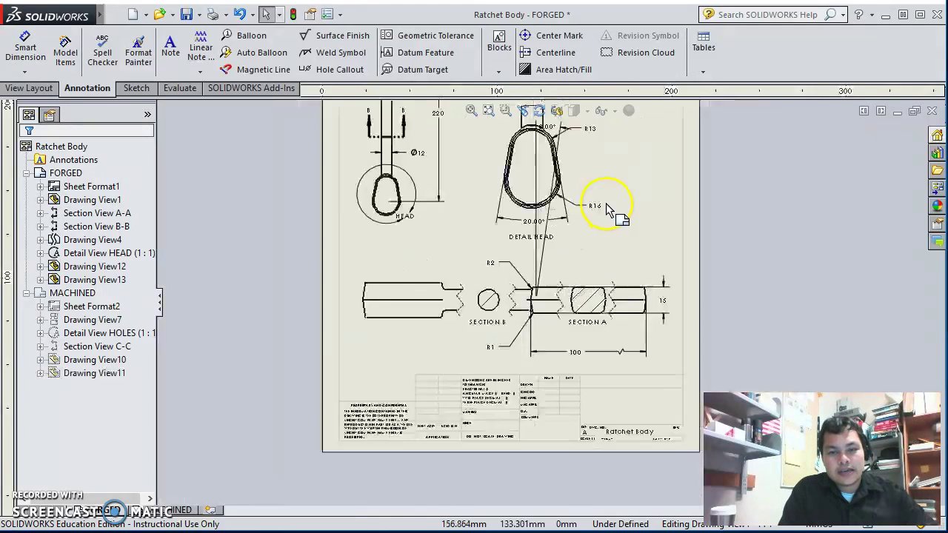
scroll(584, 313, "down", 5)
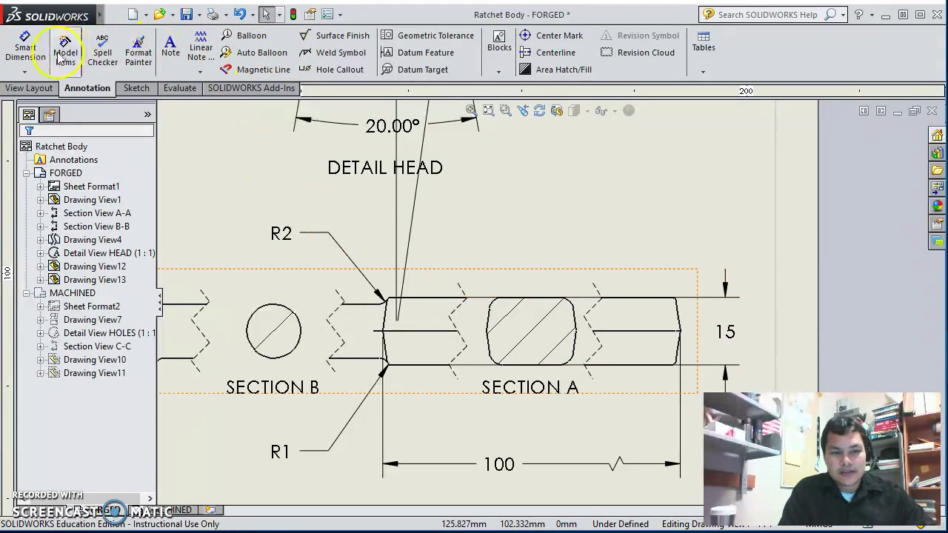
left_click(24, 47)
left_click(491, 309)
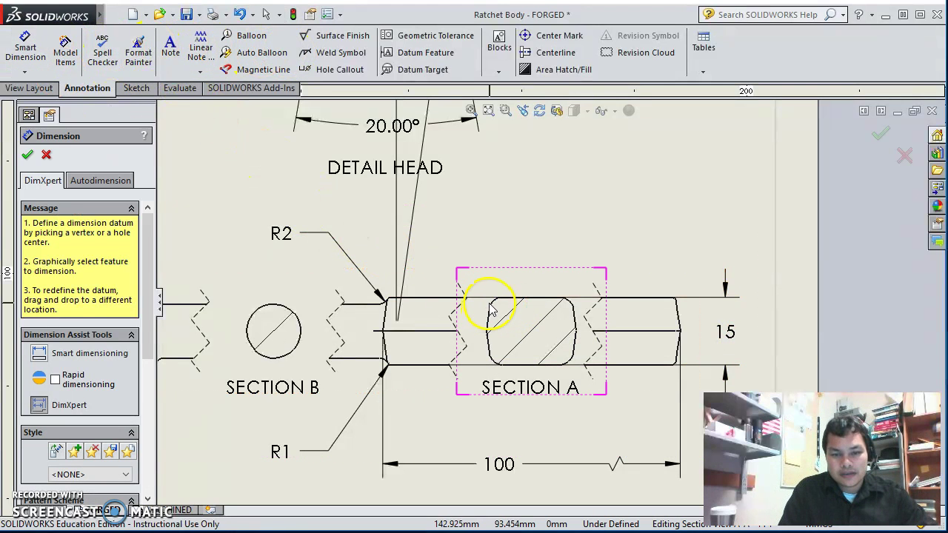
scroll(495, 307, "down", 2)
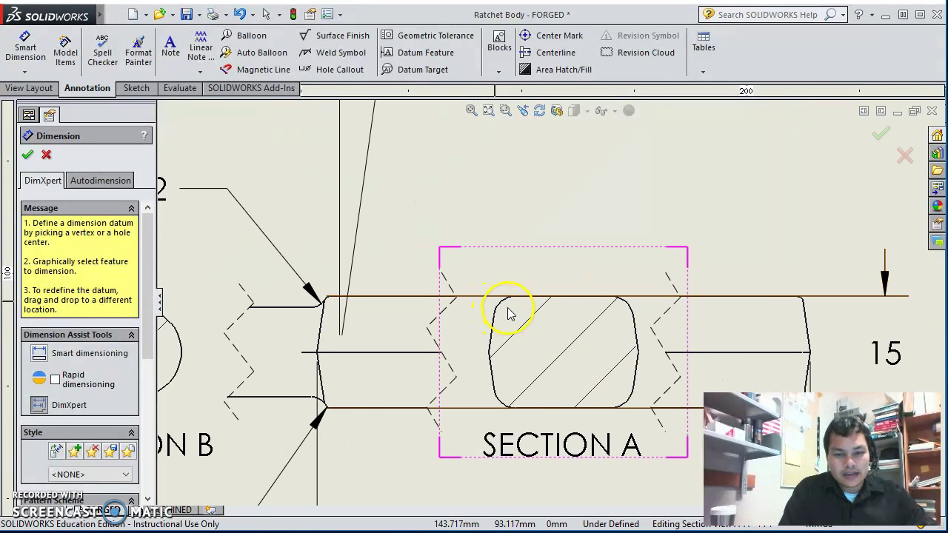
scroll(492, 308, "down", 2)
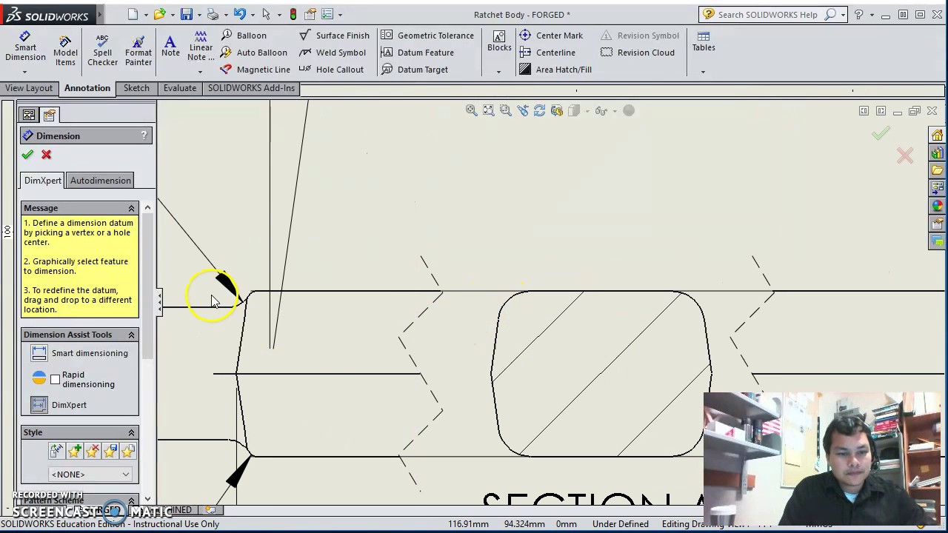
left_click(40, 355)
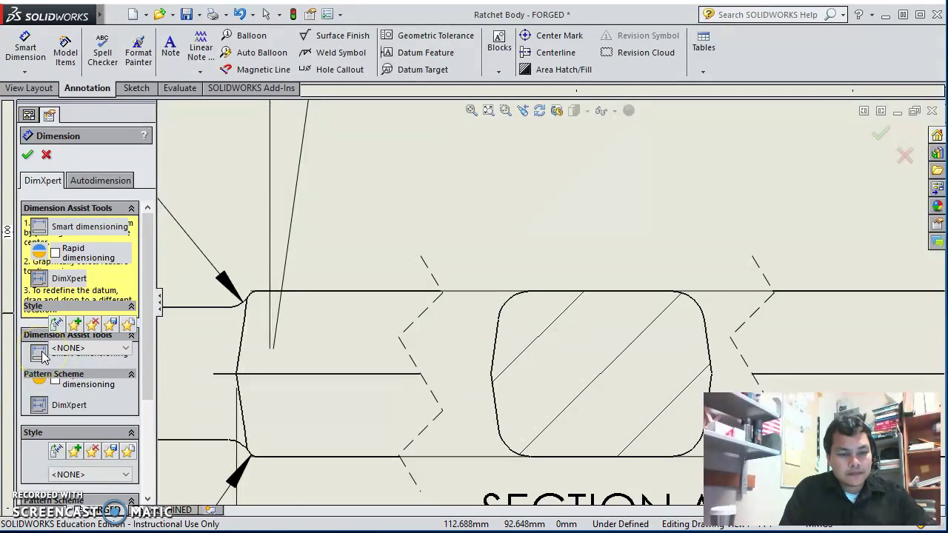
left_click(513, 304)
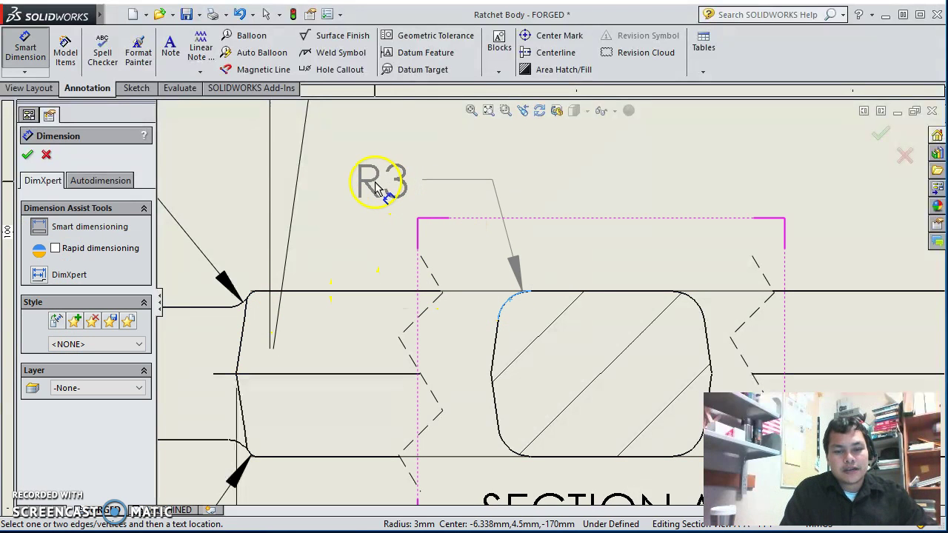
left_click(368, 180)
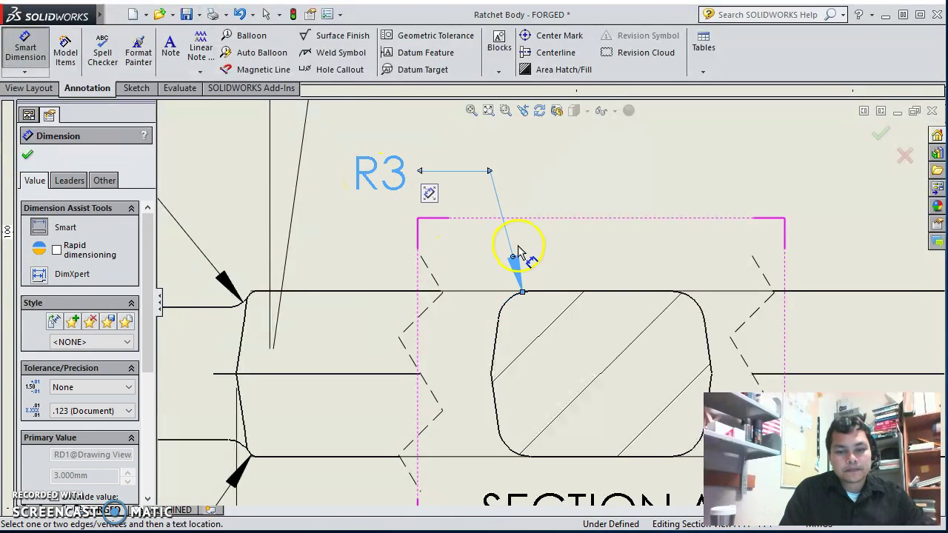
Step: Dimension the radius of the outer fillet where the head meets the neck, placing the text above the broken view near SECTION B
scroll(246, 430, "up", 1)
scroll(281, 360, "up", 3)
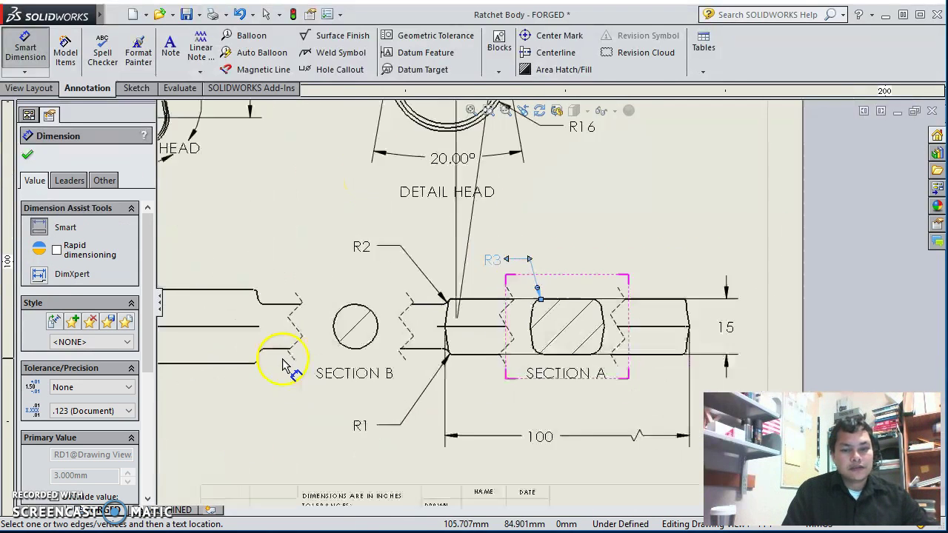
scroll(321, 322, "down", 4)
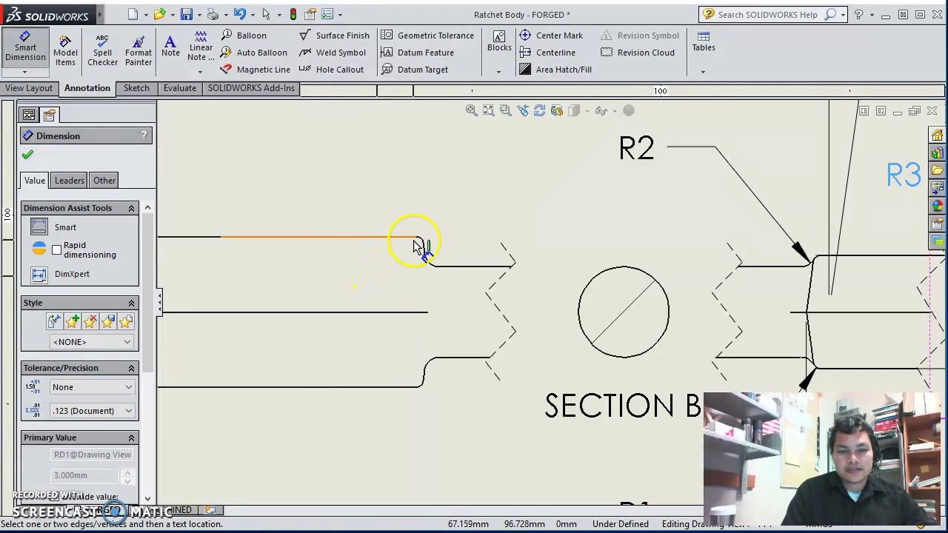
scroll(423, 248, "down", 1)
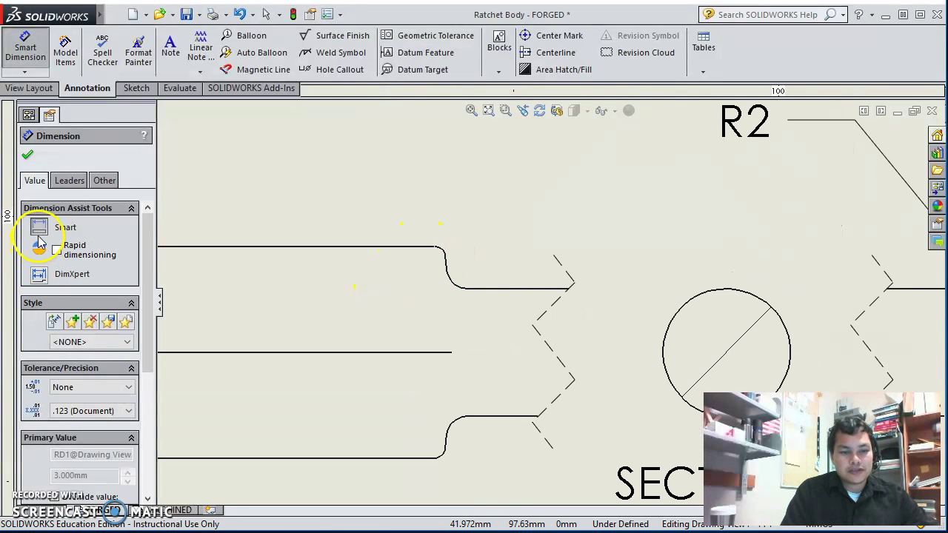
left_click(444, 254)
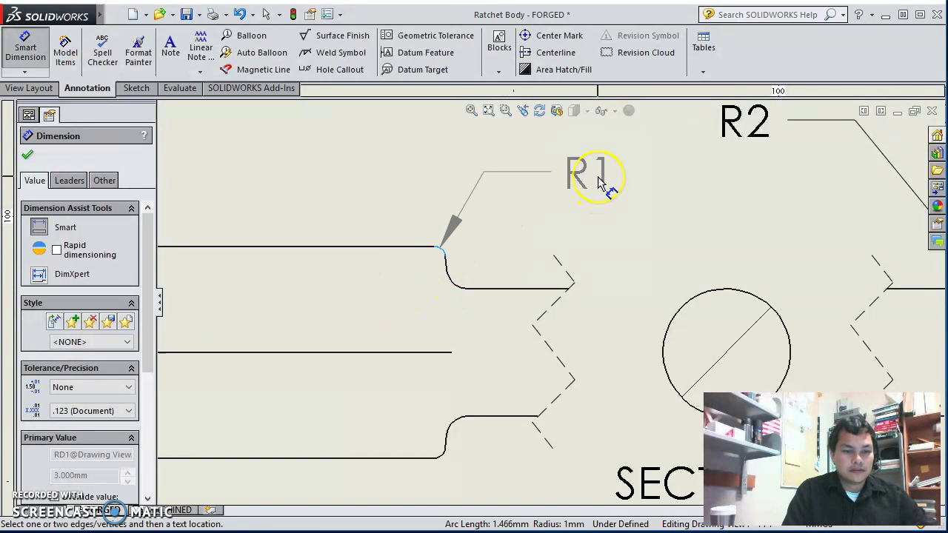
left_click(599, 187)
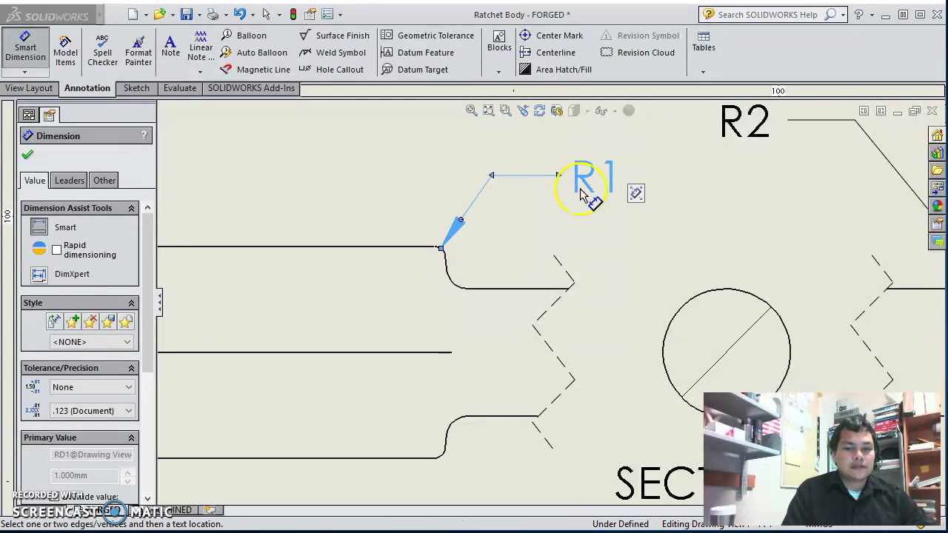
scroll(575, 265, "up", 8)
scroll(574, 318, "down", 5)
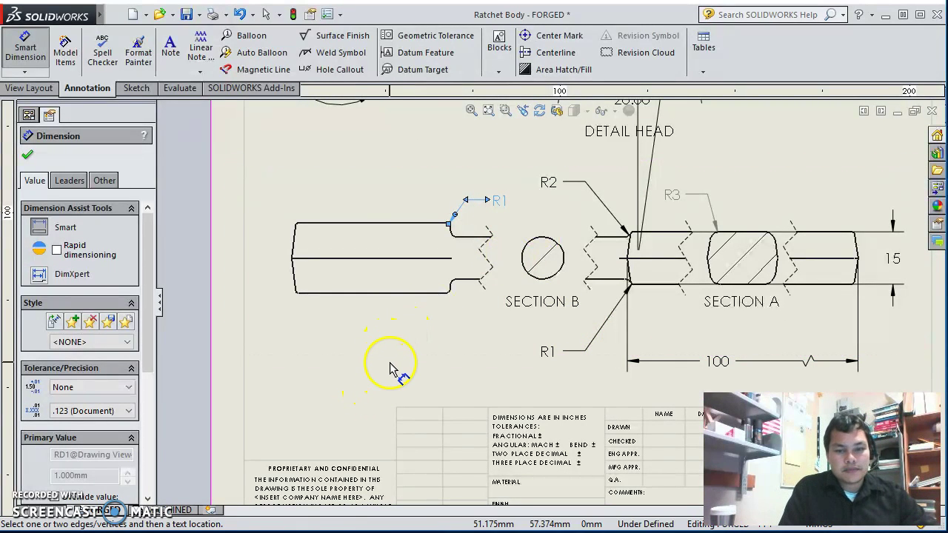
left_click(26, 54)
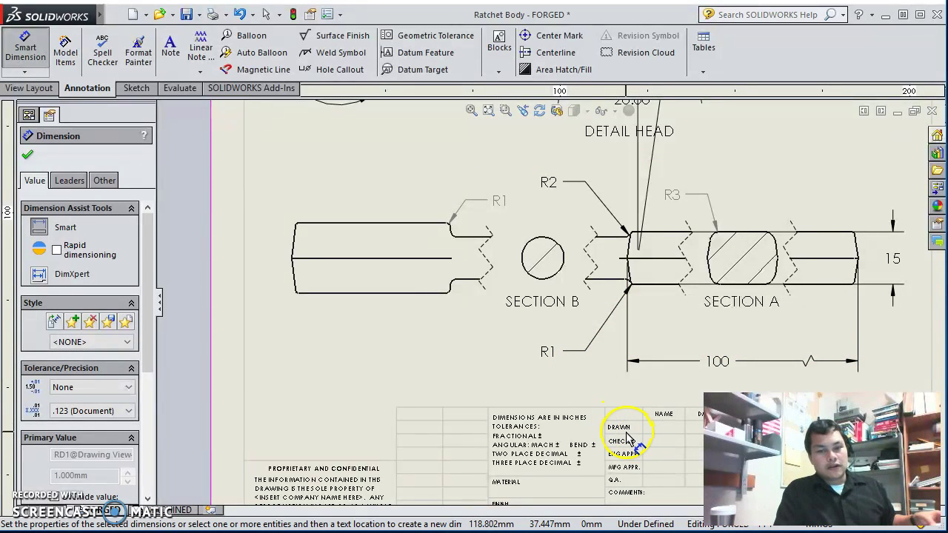
Step: Delete the angular dimension in DETAIL HEAD whose long extension lines run down into the broken view
scroll(634, 175, "up", 4)
scroll(637, 173, "down", 5)
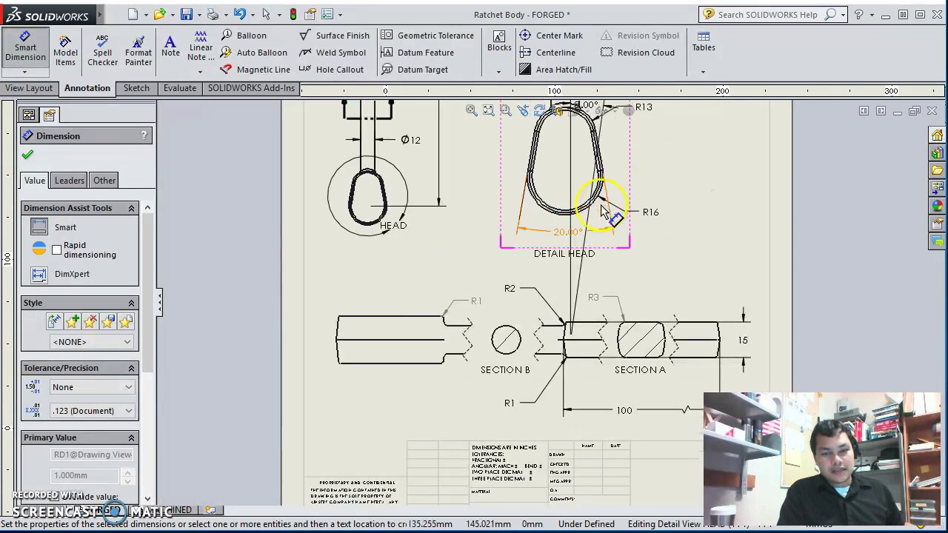
left_click(588, 189)
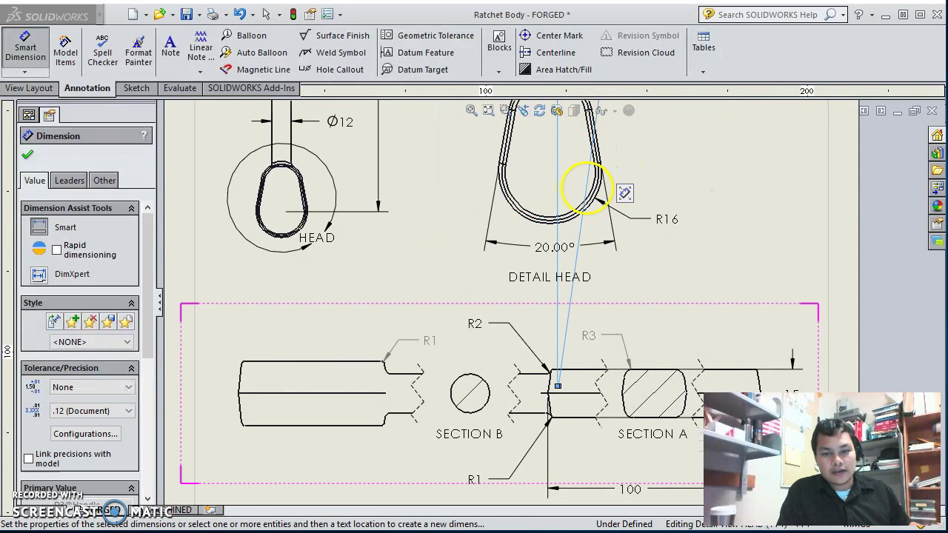
key("Delete")
Step: Delete the R1 dimension below the neck, between SECTION B and the start of the handle
scroll(545, 278, "up", 5)
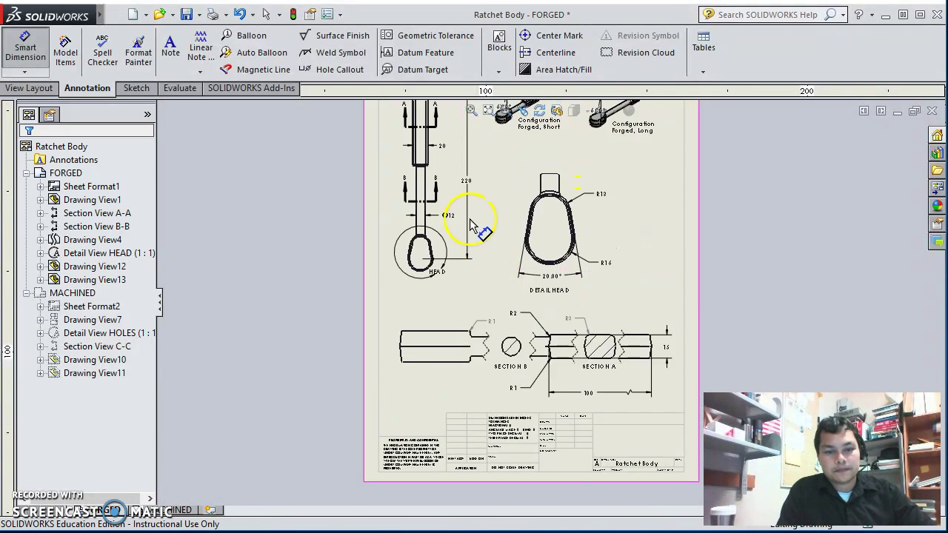
scroll(595, 363, "down", 5)
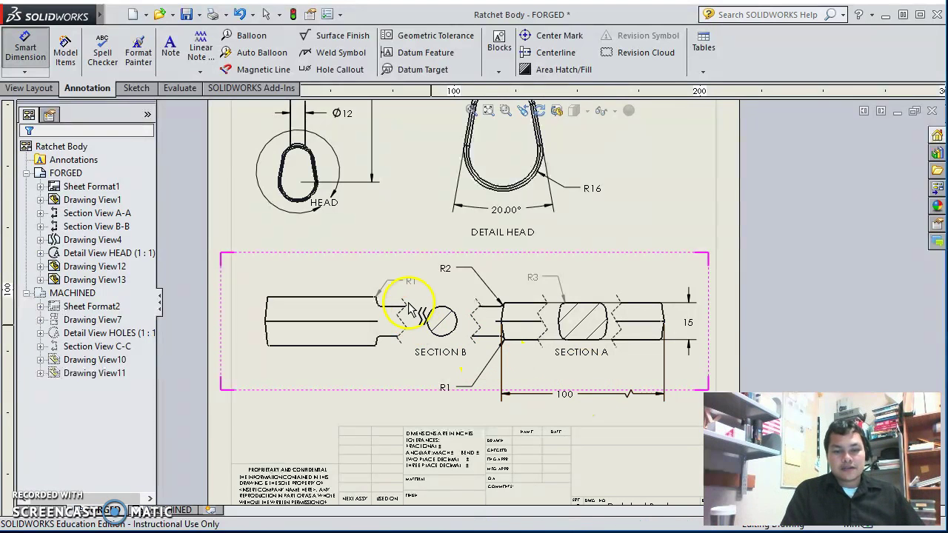
scroll(406, 276, "down", 2)
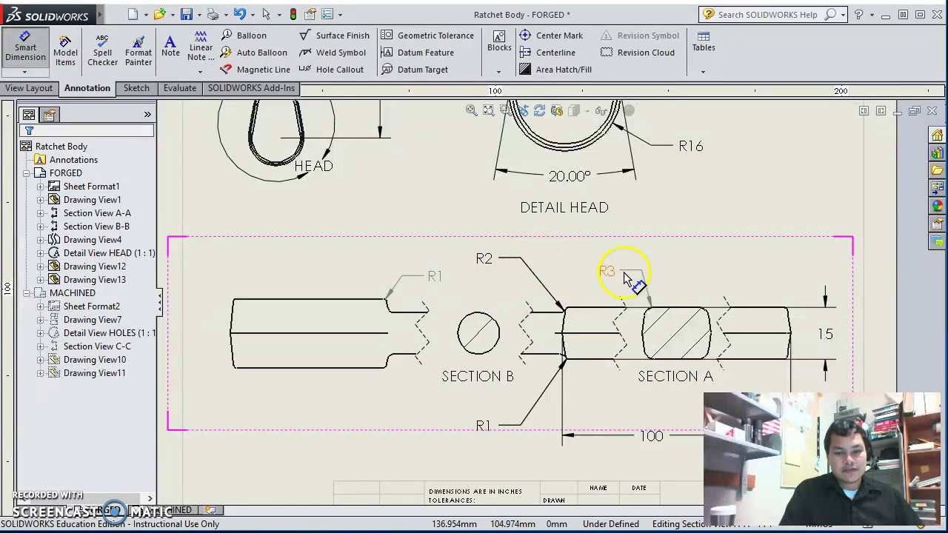
left_click(482, 424)
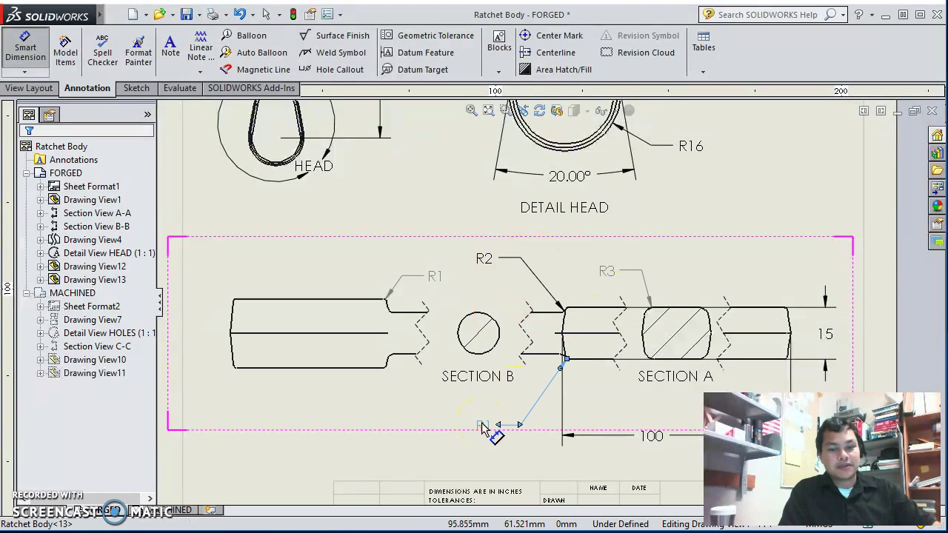
key("Escape")
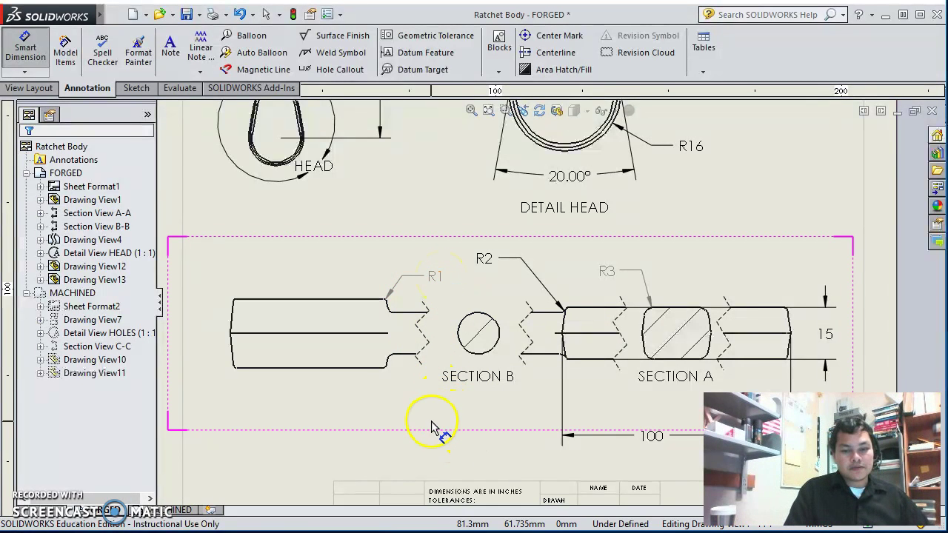
Step: Append TYP to the dimension text of the R1, R2 and R3 radii above the broken view
left_click(435, 276)
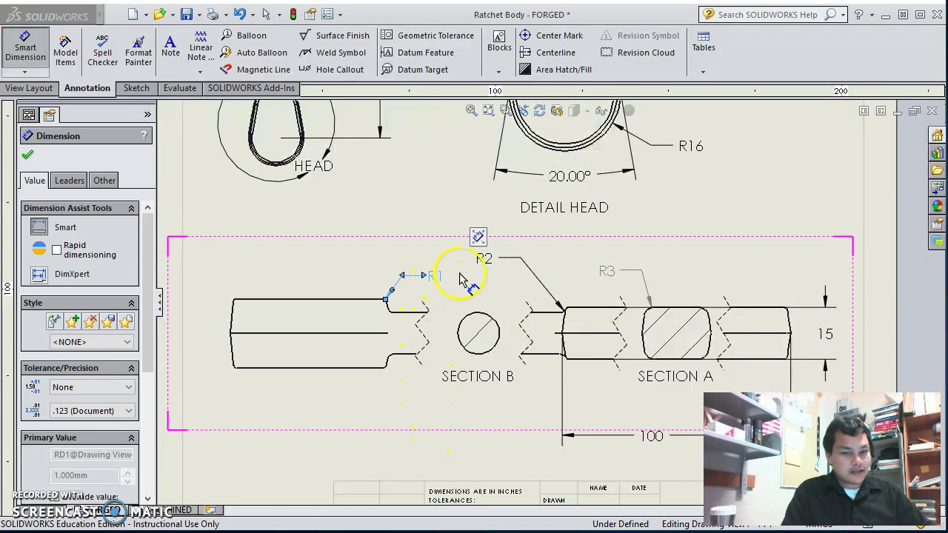
left_click(508, 266, "ctrl")
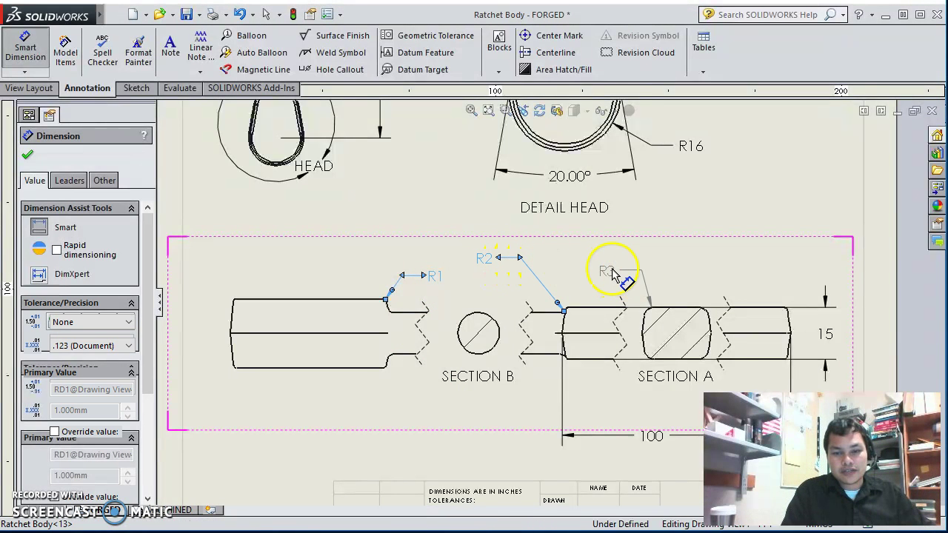
left_click(612, 273, "ctrl")
left_click_drag(148, 345, 138, 434)
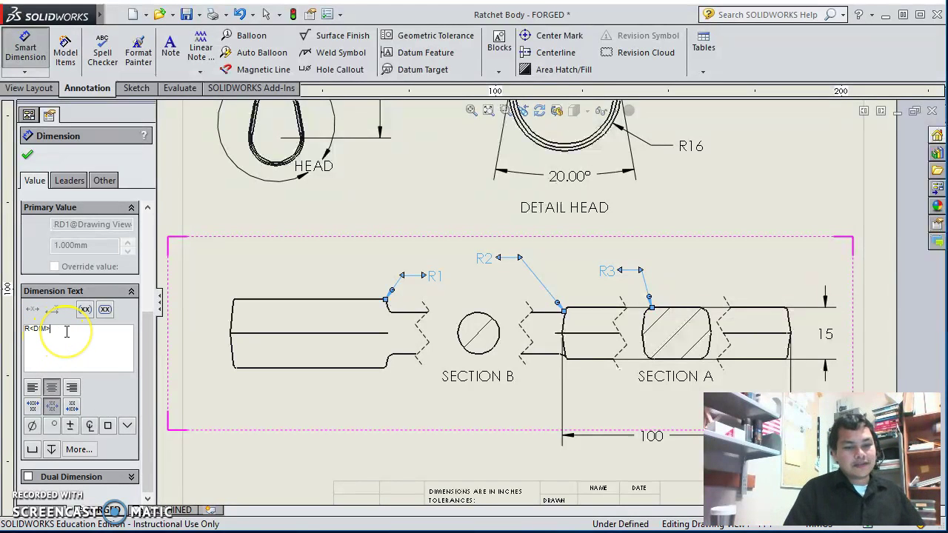
type("TYP")
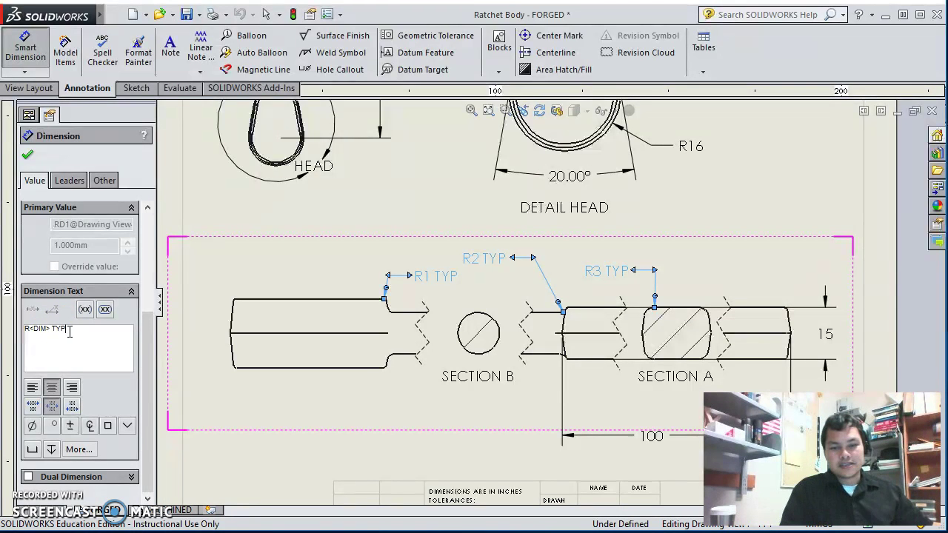
left_click(28, 155)
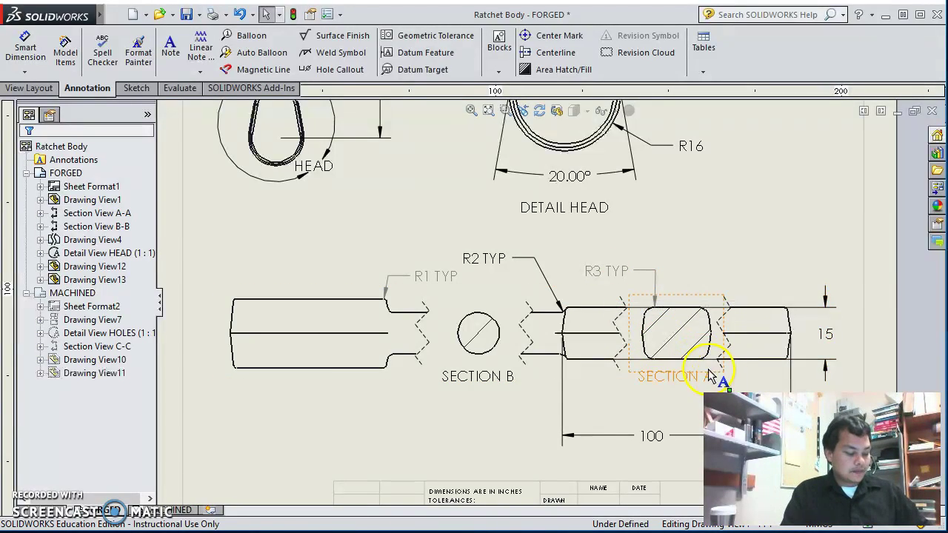
Step: Delete the three angular dimensions from the Forged, Short and Forged, Long pictorial views
key("f")
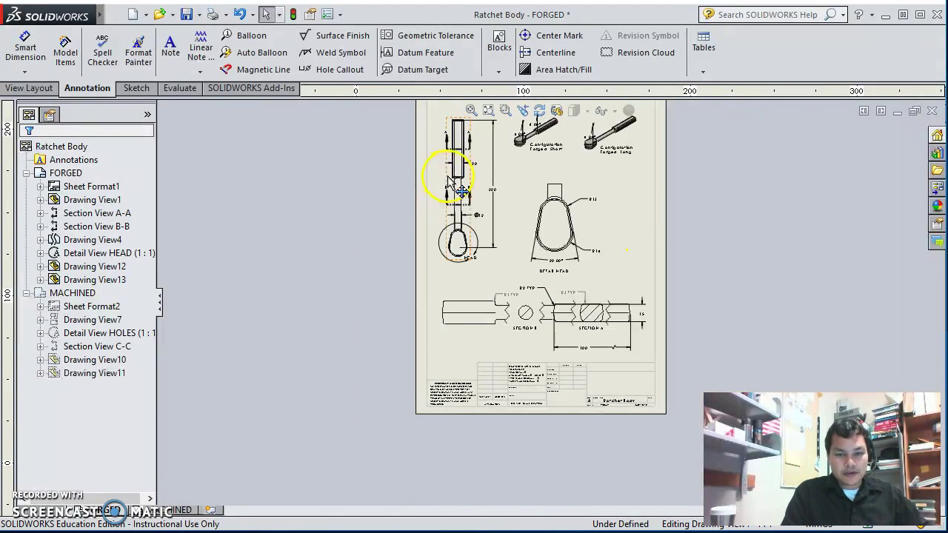
scroll(437, 185, "down", 5)
scroll(563, 259, "up", 6)
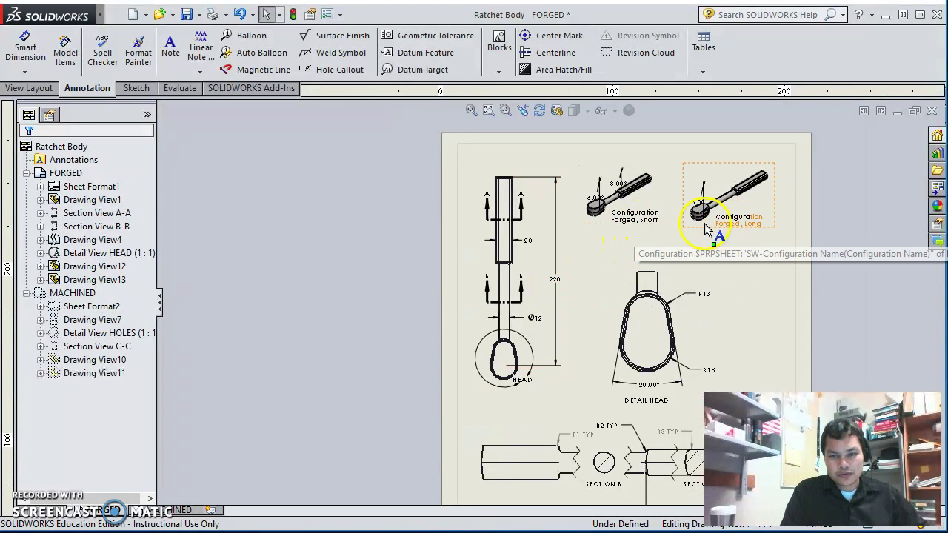
left_click(598, 191)
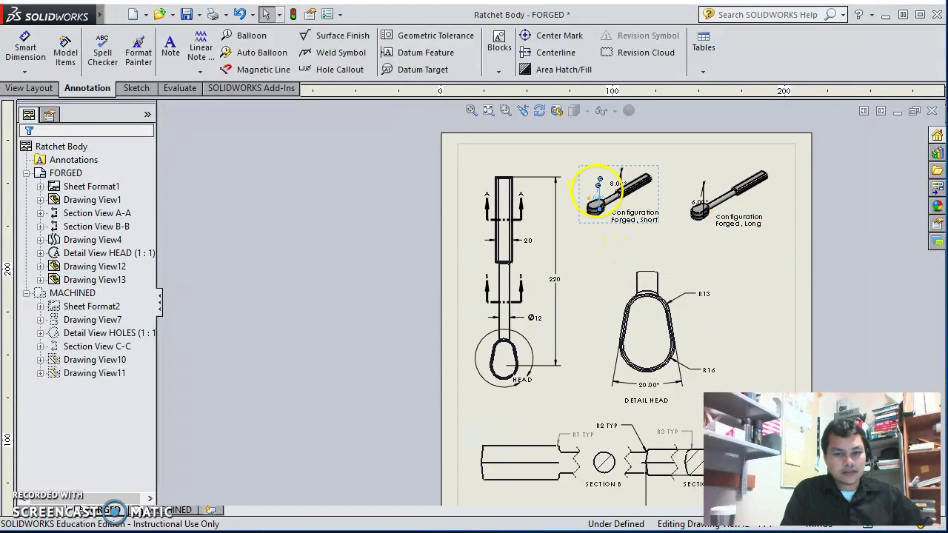
key("Delete")
left_click(623, 185)
key("Delete")
left_click(703, 200)
key("Delete")
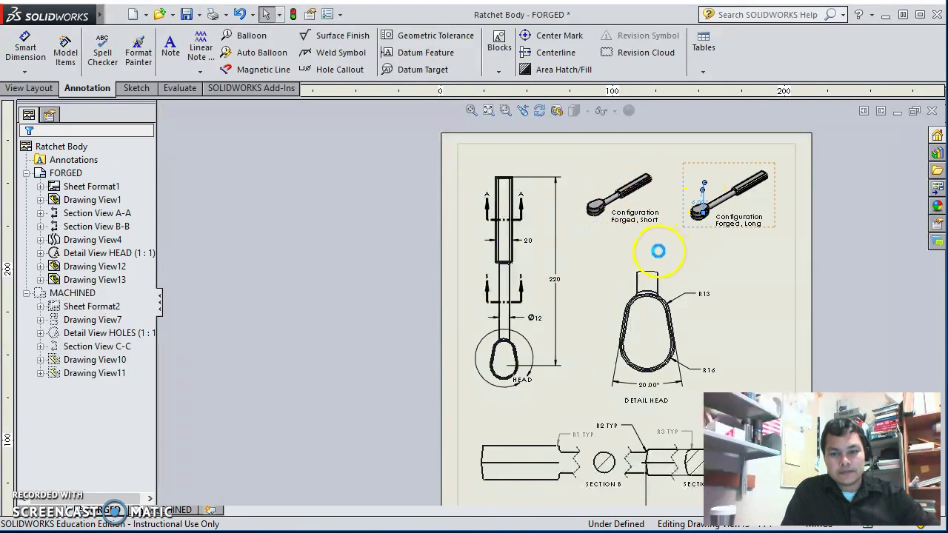
Step: Clear the default value text of the overall length dimension beside the full ratchet view, accepting the override
scroll(563, 297, "down", 3)
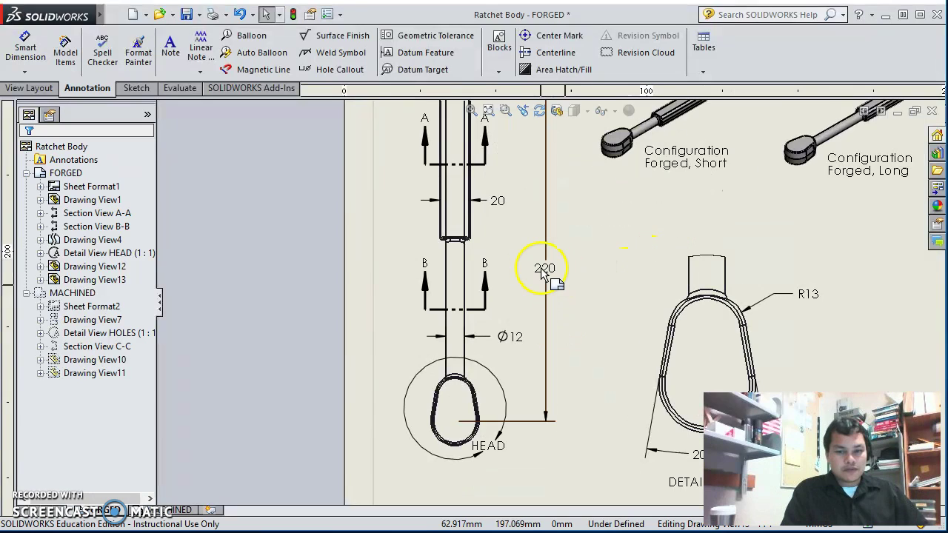
left_click(544, 269)
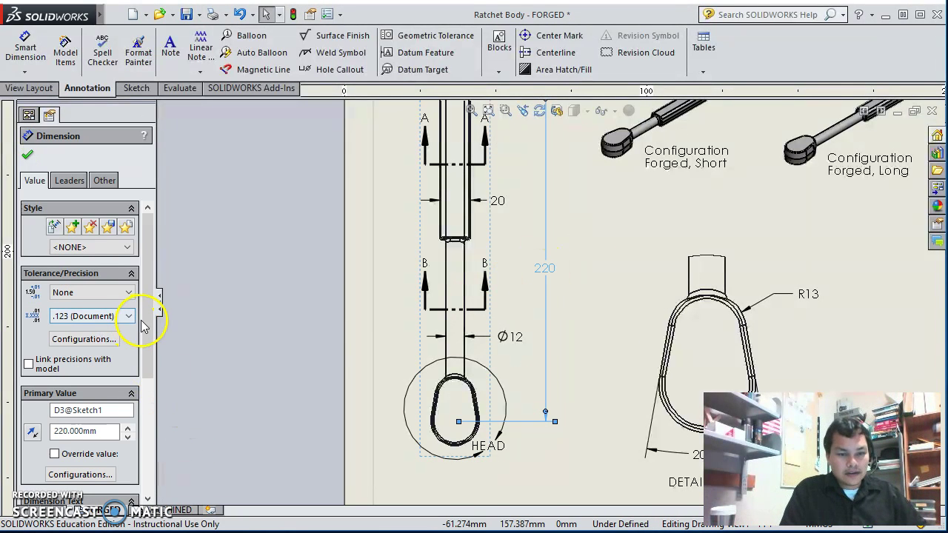
scroll(141, 330, "down", 5)
scroll(129, 428, "down", 1)
left_click_drag(57, 337, 25, 339)
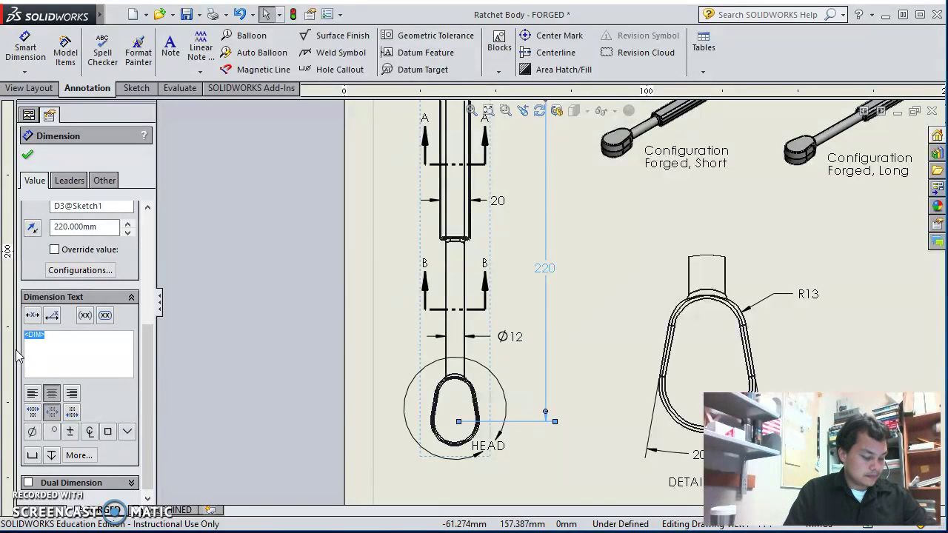
key("Delete")
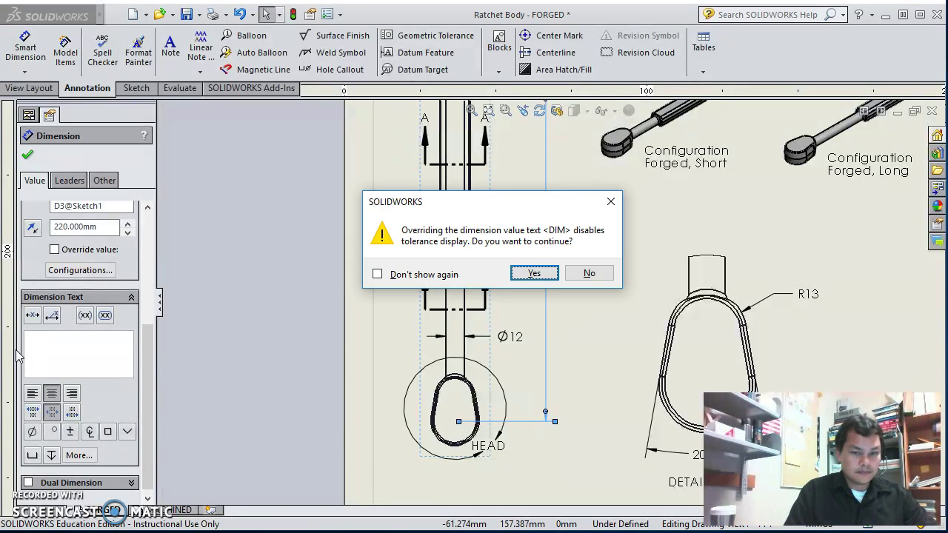
left_click(535, 274)
Step: Enter "220mm Long" and, on a second line, "180mm Short" as the overall length dimension's text
left_click(56, 335)
type("220m")
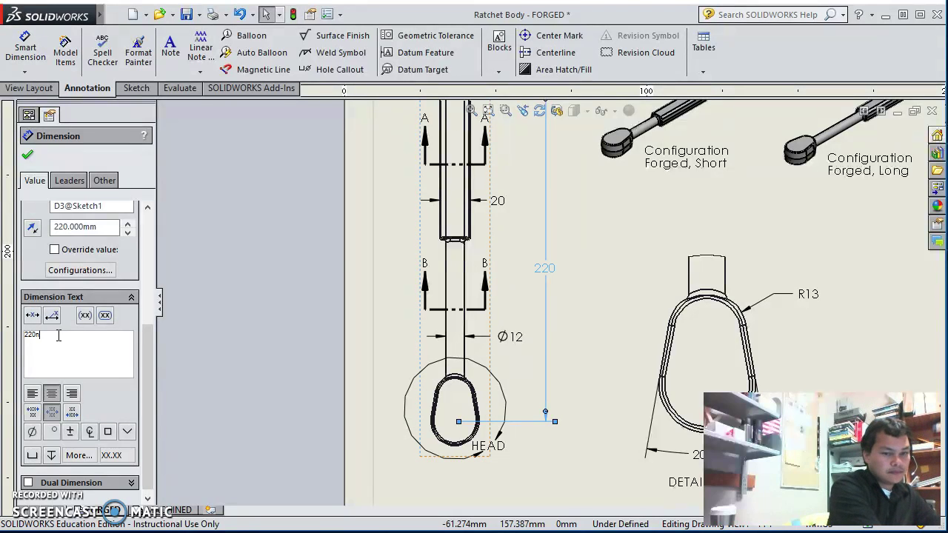
type("m ")
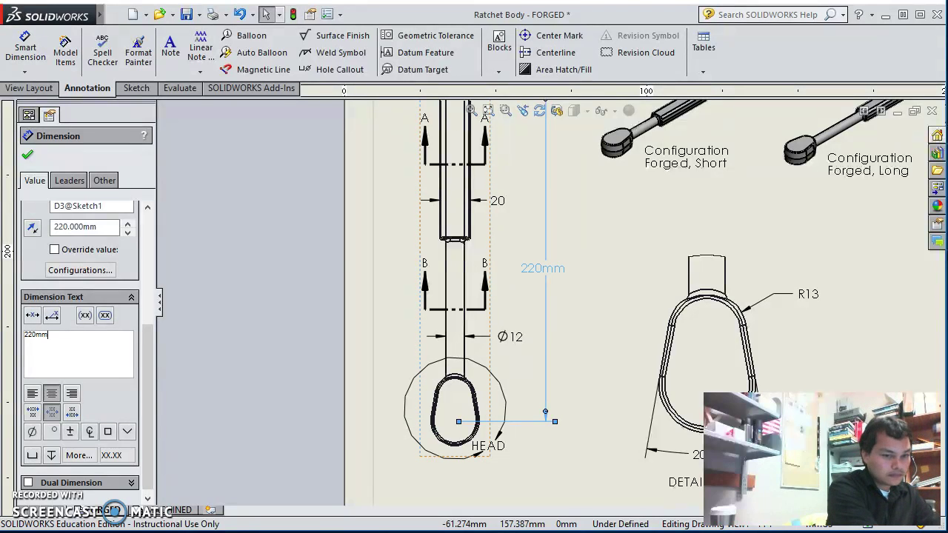
type("L")
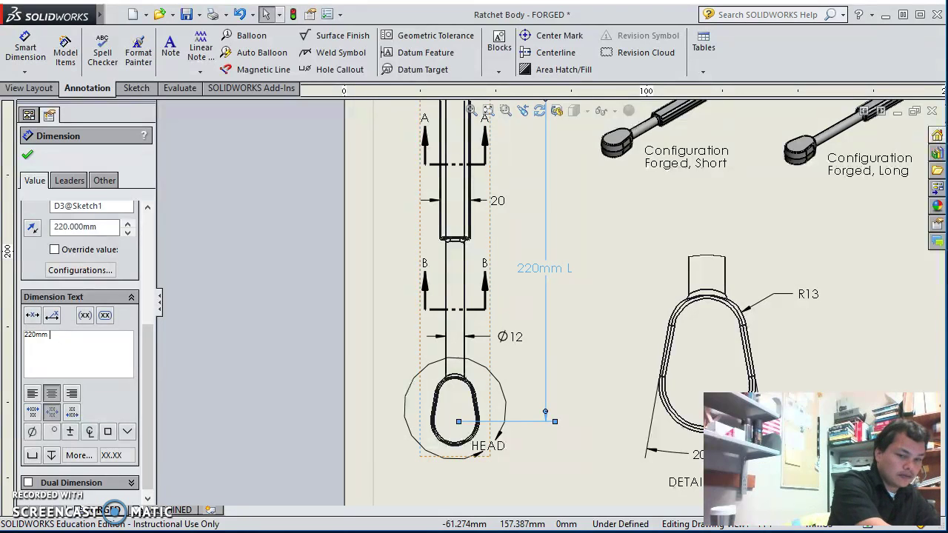
type("ong")
key("Return")
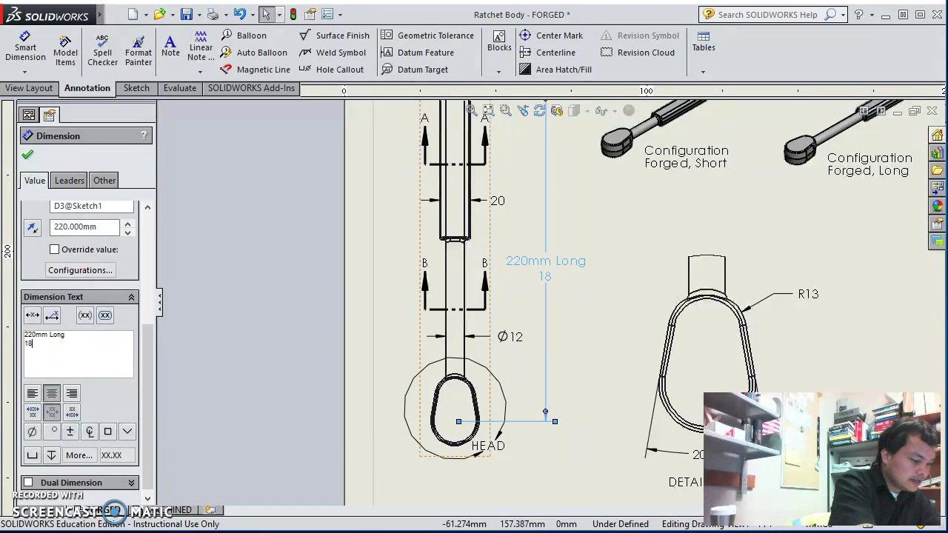
type("180mm ")
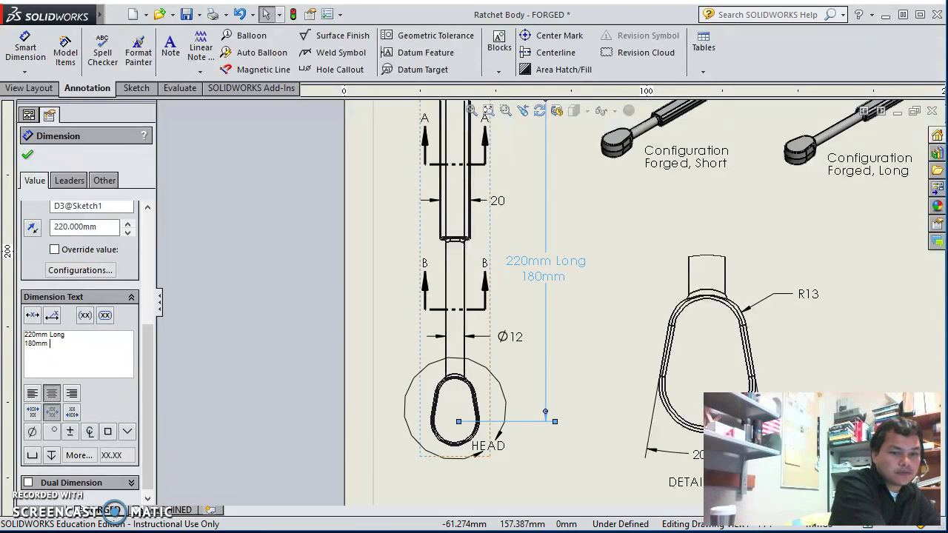
type("Short")
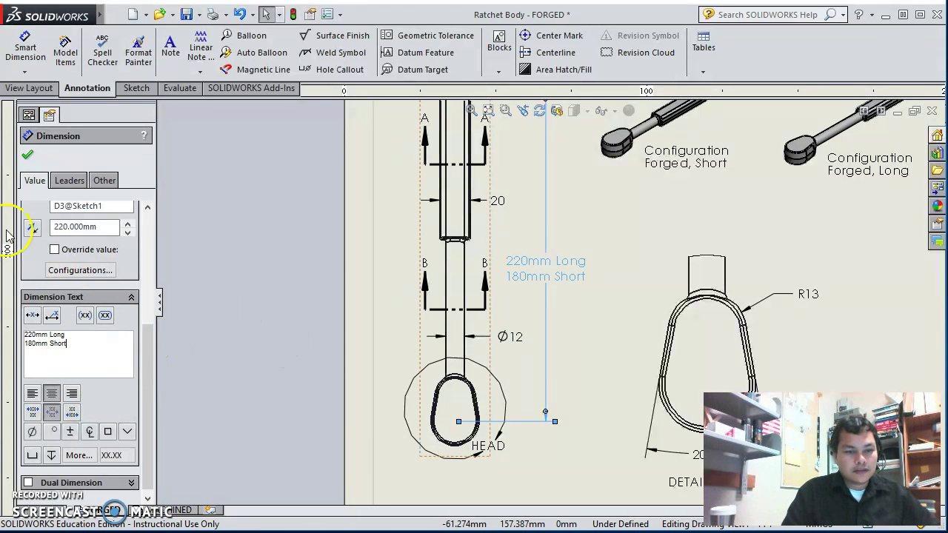
left_click(28, 154)
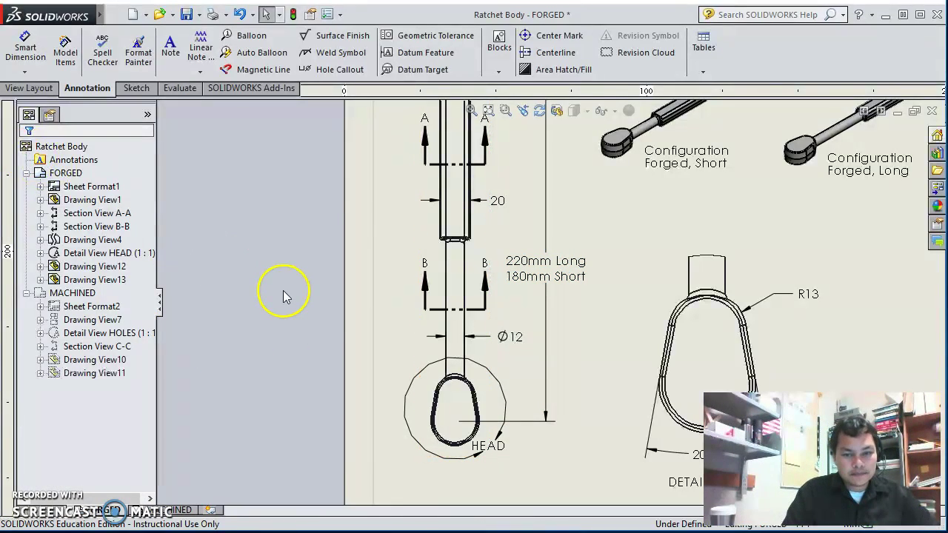
Step: Open the FORGED sheet's format for editing, with the title block in view
scroll(614, 296, "up", 6)
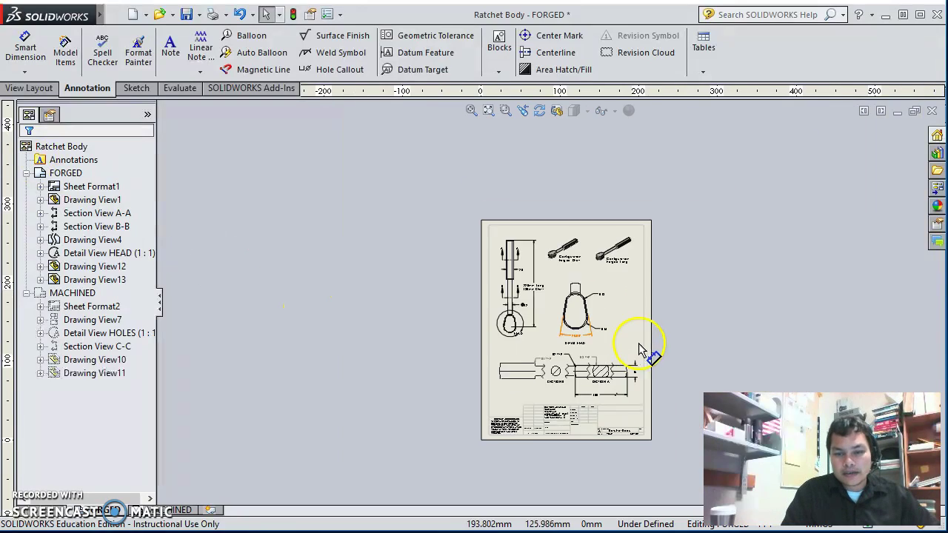
scroll(623, 355, "down", 4)
scroll(598, 396, "up", 2)
scroll(562, 447, "down", 6)
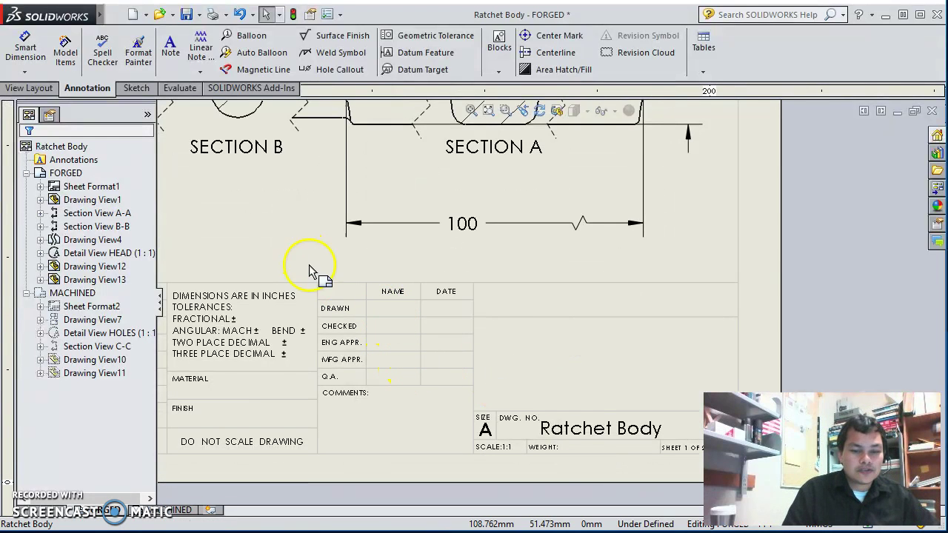
left_click(269, 240)
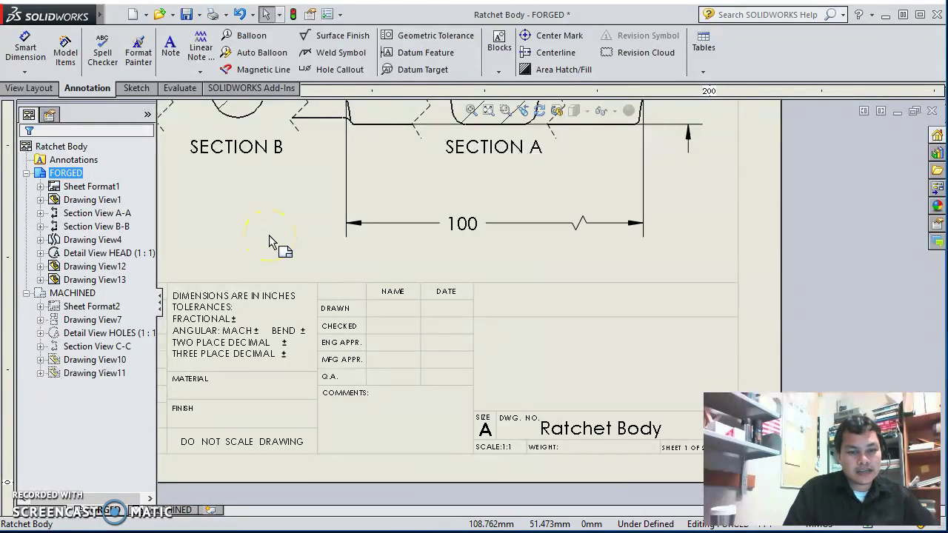
right_click(270, 240)
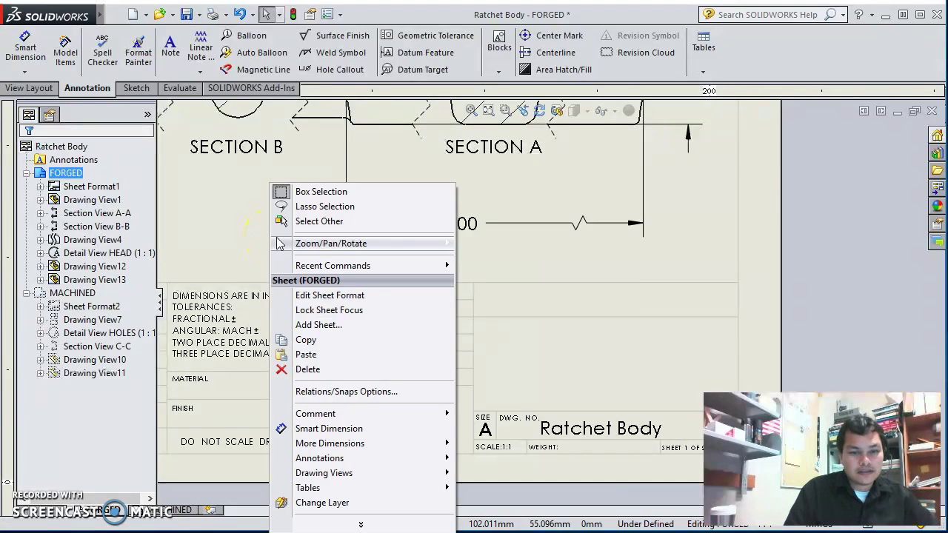
left_click(334, 295)
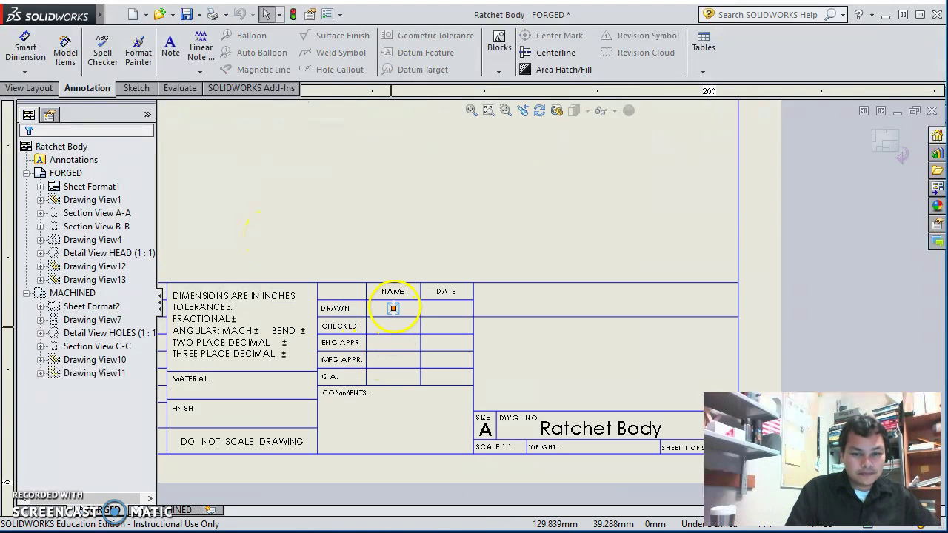
Step: Fill in the drafter's name in the NAME cell of the title block's DRAWN row
left_click(393, 308)
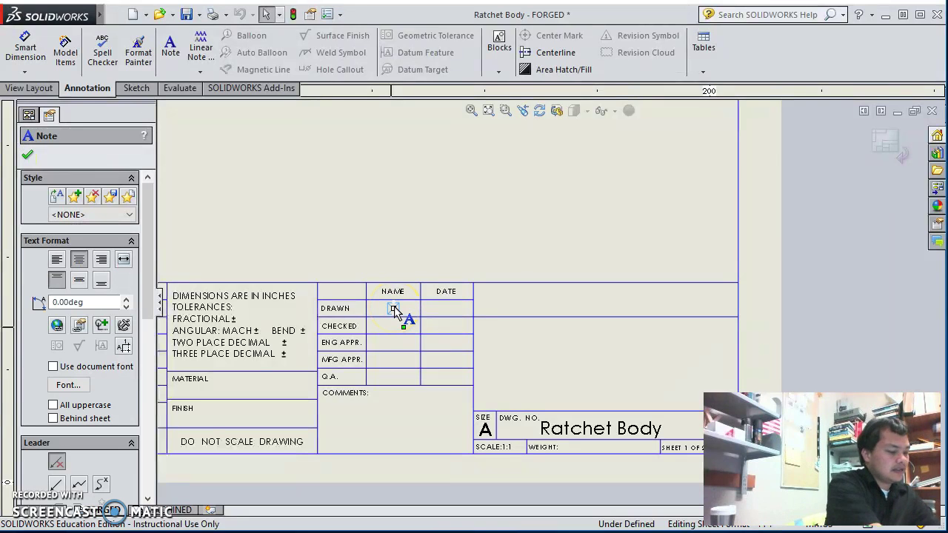
key("space")
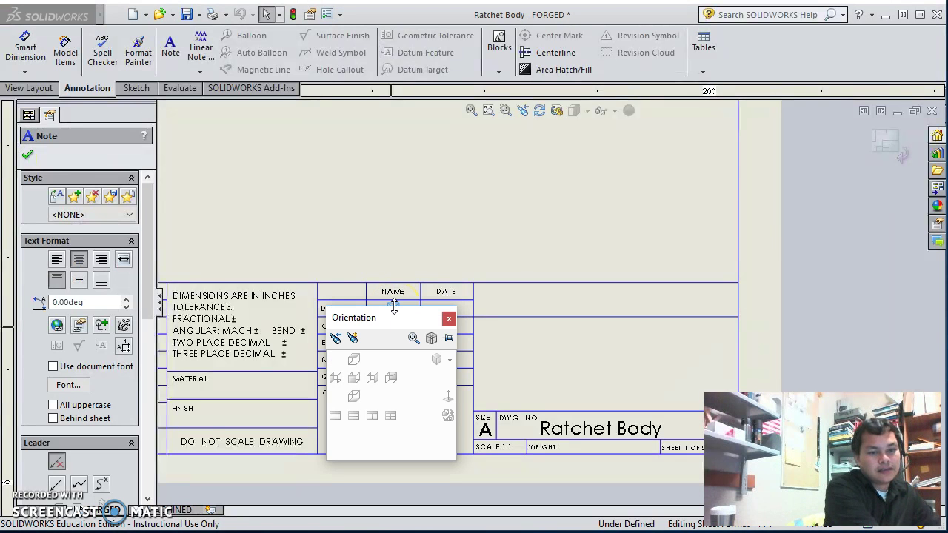
left_click(448, 317)
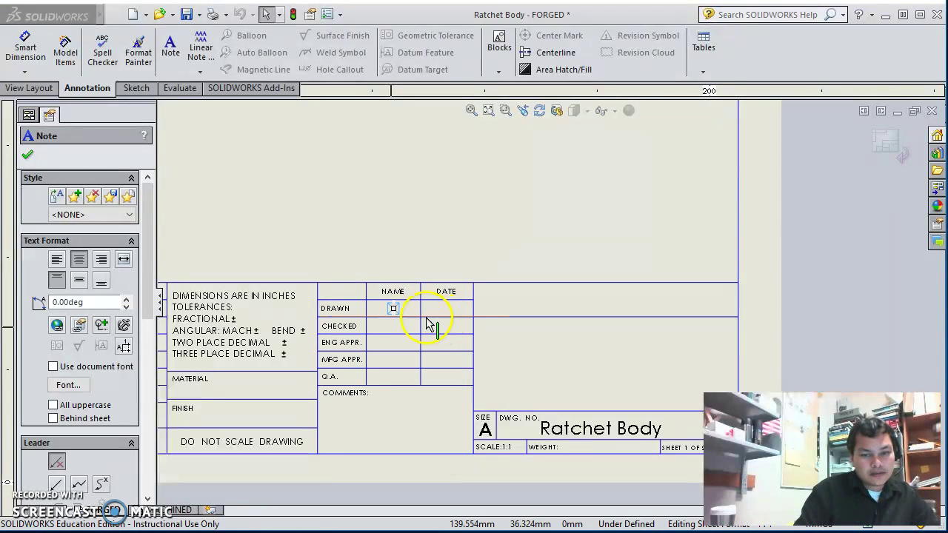
double_click(393, 308)
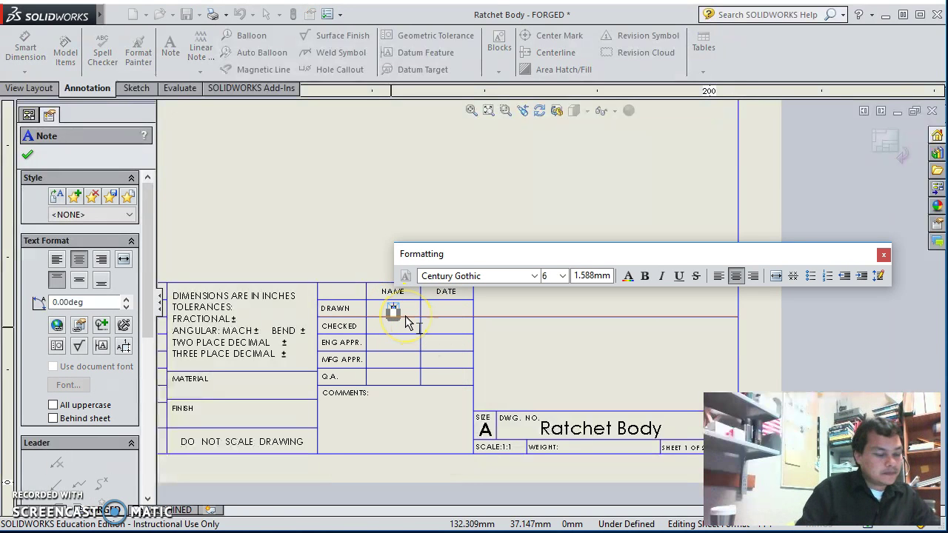
type("C KOK")
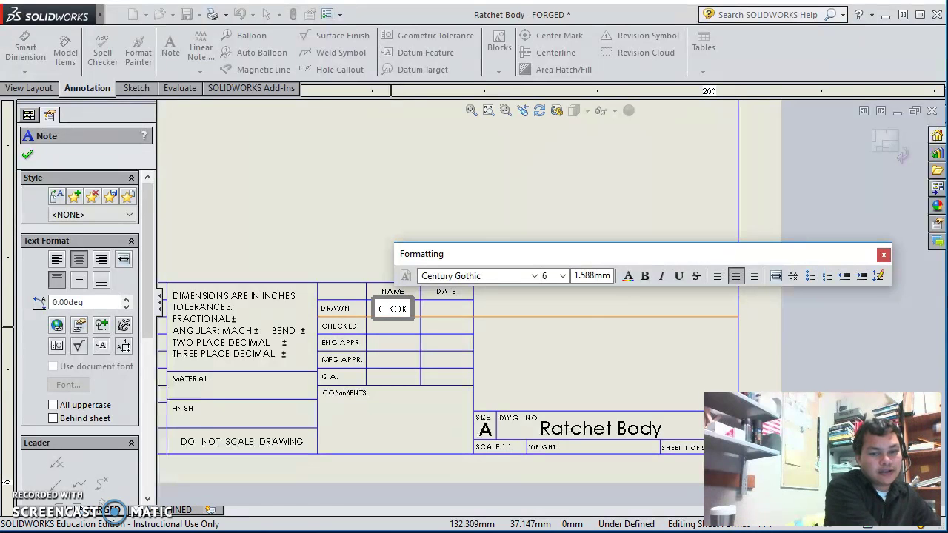
left_click(337, 209)
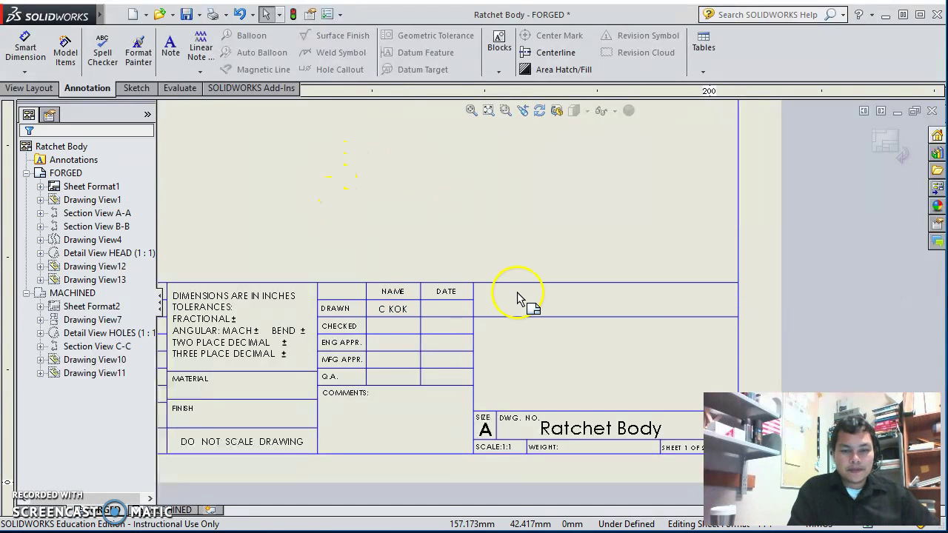
Step: Finish editing the sheet format and return to the complete FORGED sheet
scroll(517, 296, "up", 4)
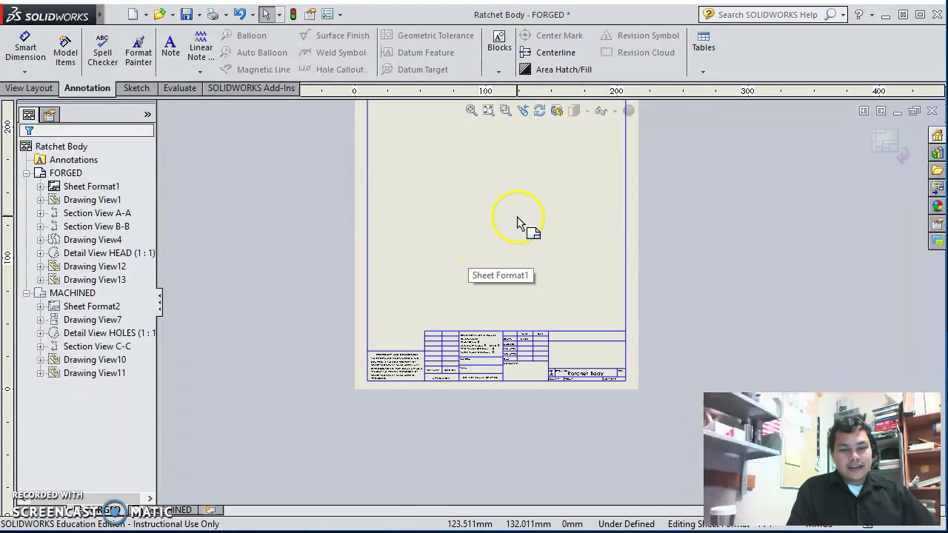
left_click(880, 142)
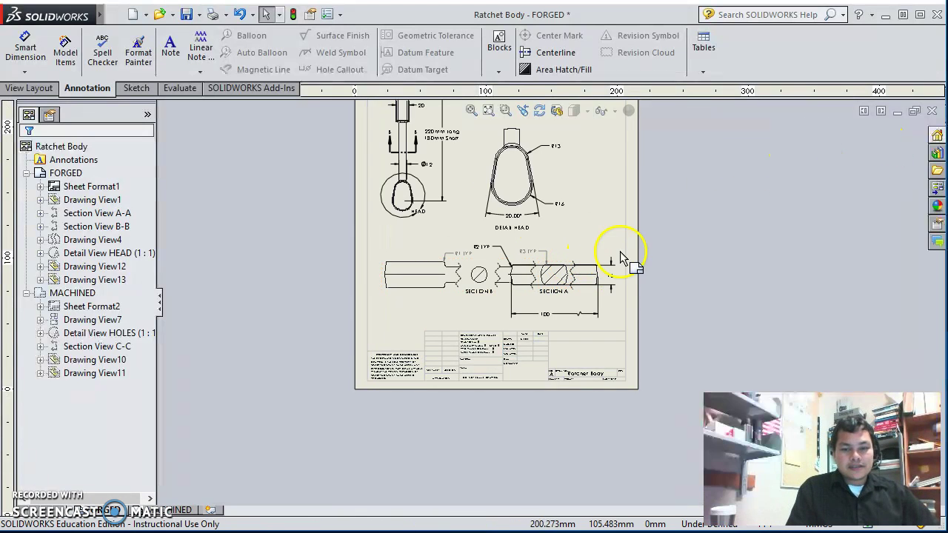
scroll(590, 197, "up", 4)
scroll(611, 256, "down", 5)
scroll(585, 340, "up", 3)
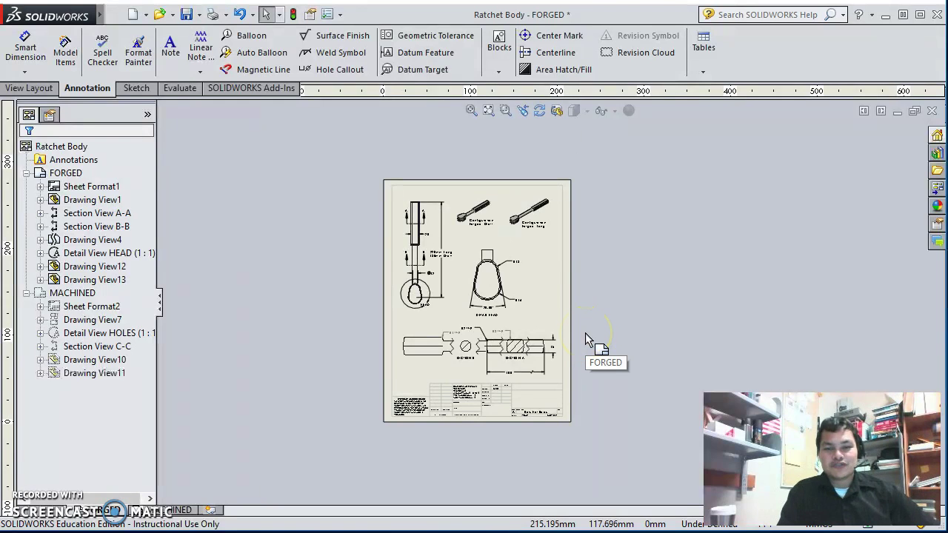